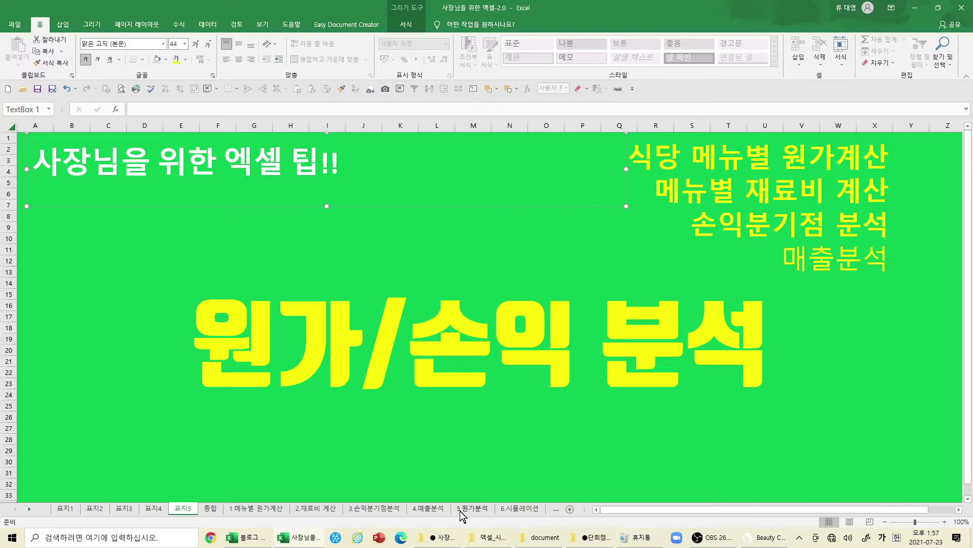
Open the 5.원가분석 sheet and review the 판매량 and 매출액 rows in the 당월 원가/손익 현황 table.
left_click(467, 508)
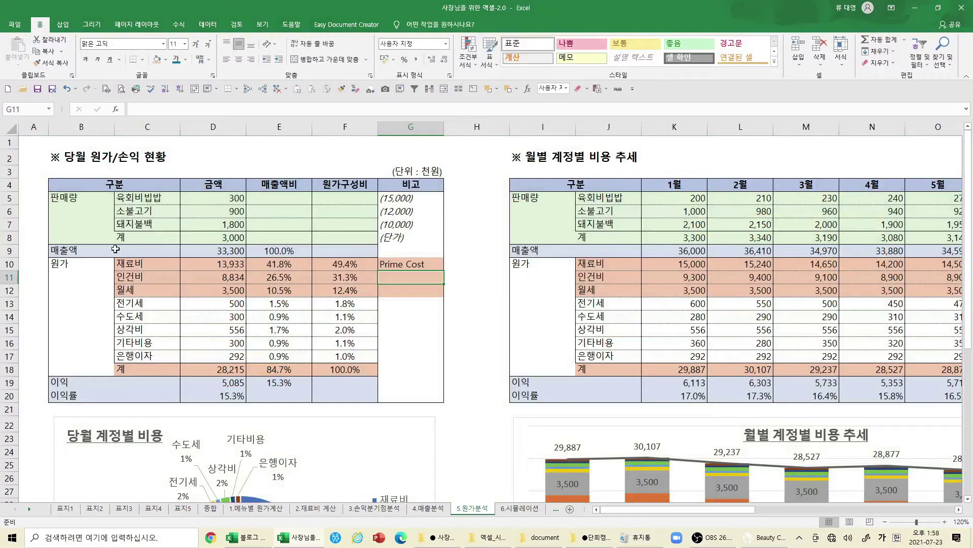
left_click_drag(61, 161, 231, 393)
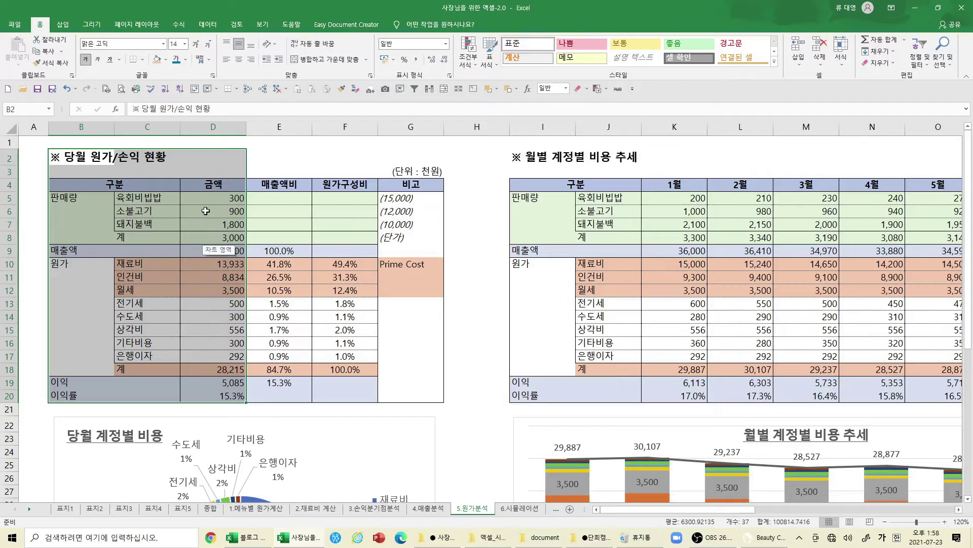
left_click(222, 238)
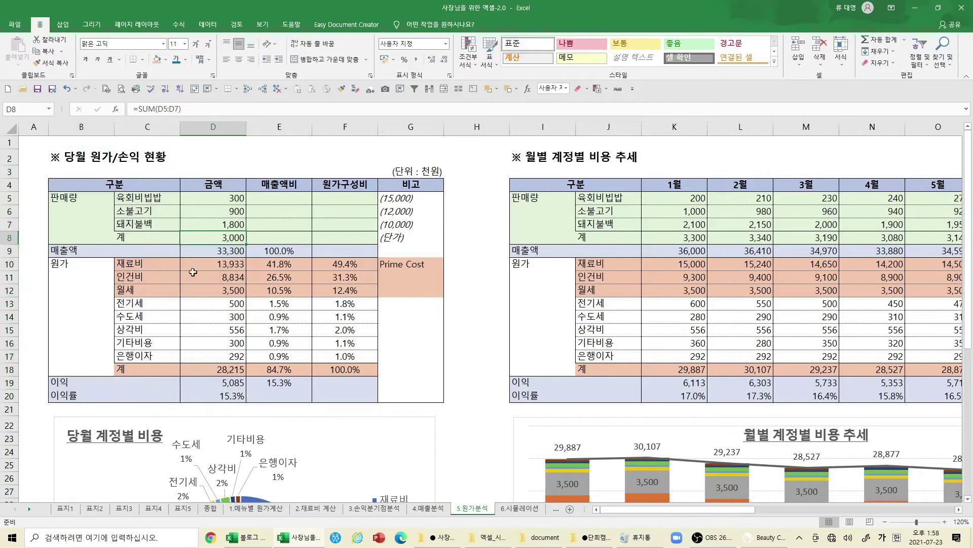
left_click_drag(197, 239, 77, 211)
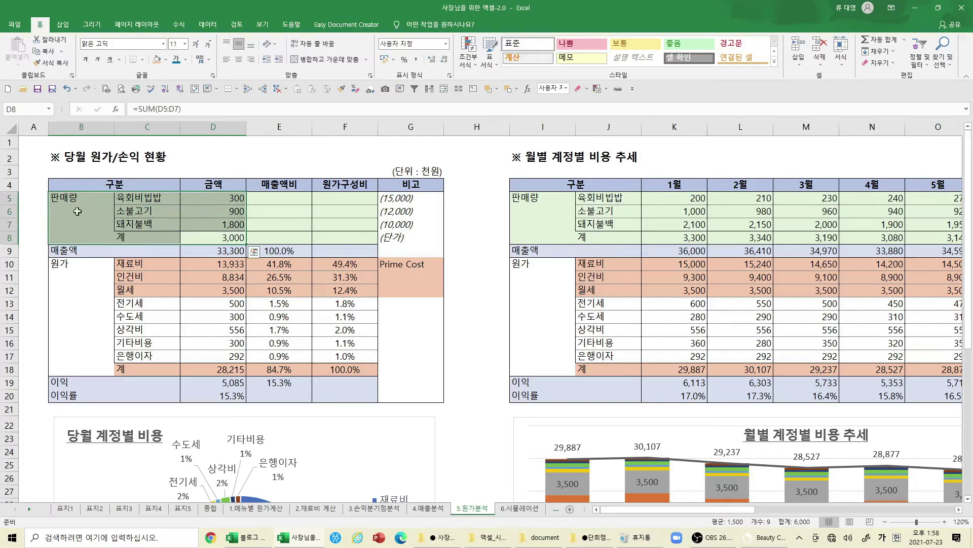
left_click(210, 250)
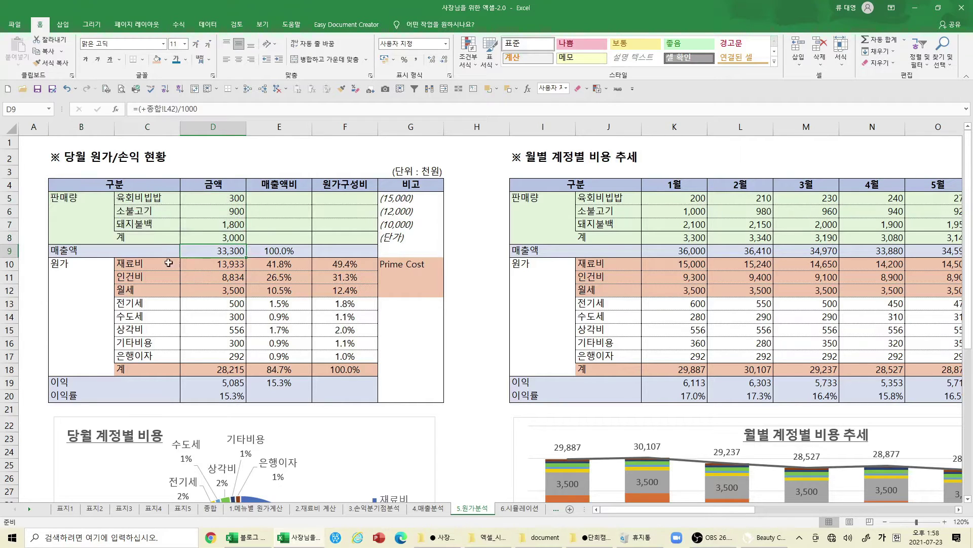
Inspect the 금액 column's 원가 items, their total, 이익 and 이익률 in the current-month table.
left_click_drag(64, 270, 245, 361)
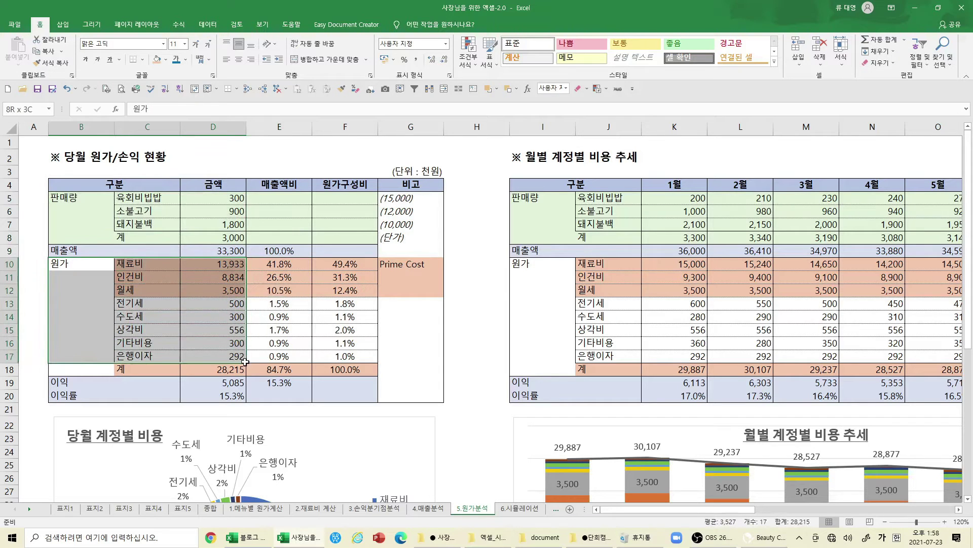
left_click(216, 264)
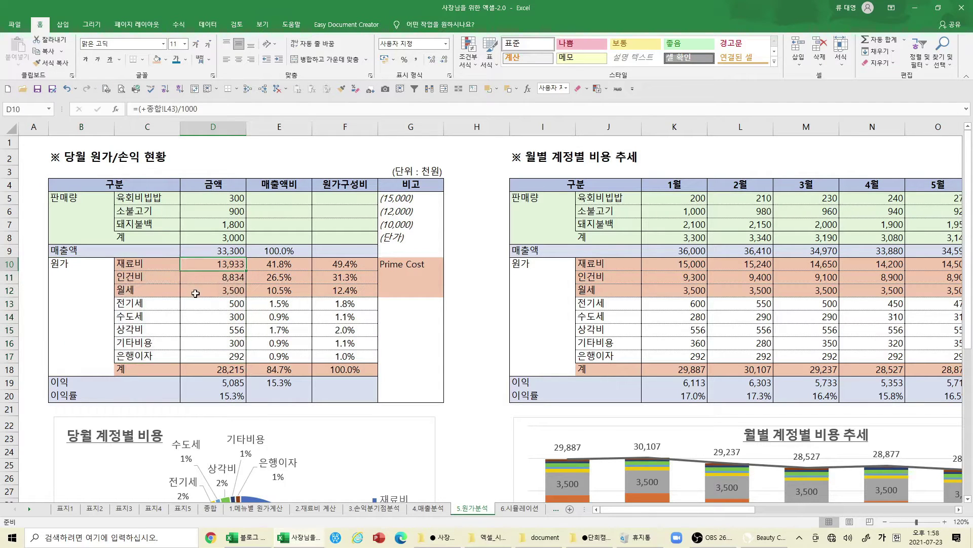
left_click(205, 280)
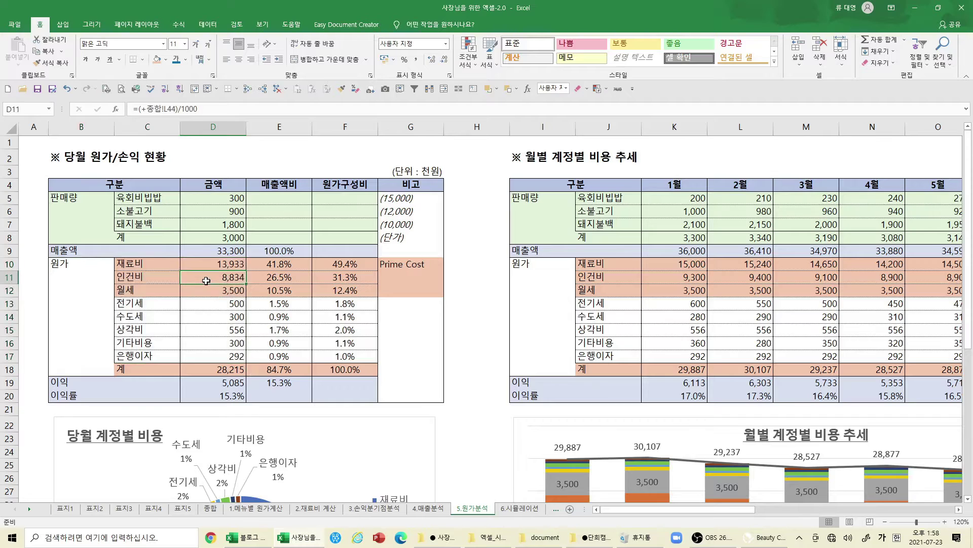
left_click(202, 293)
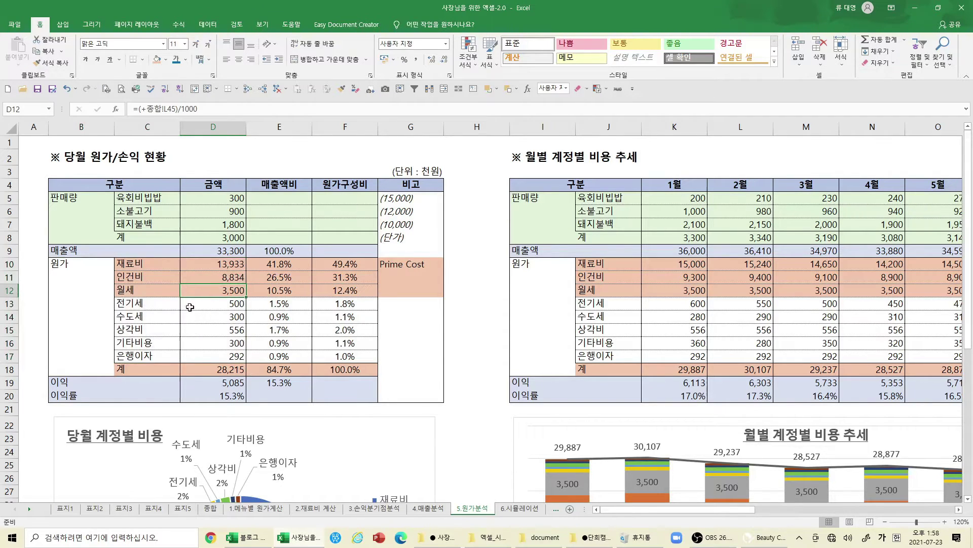
left_click(203, 368)
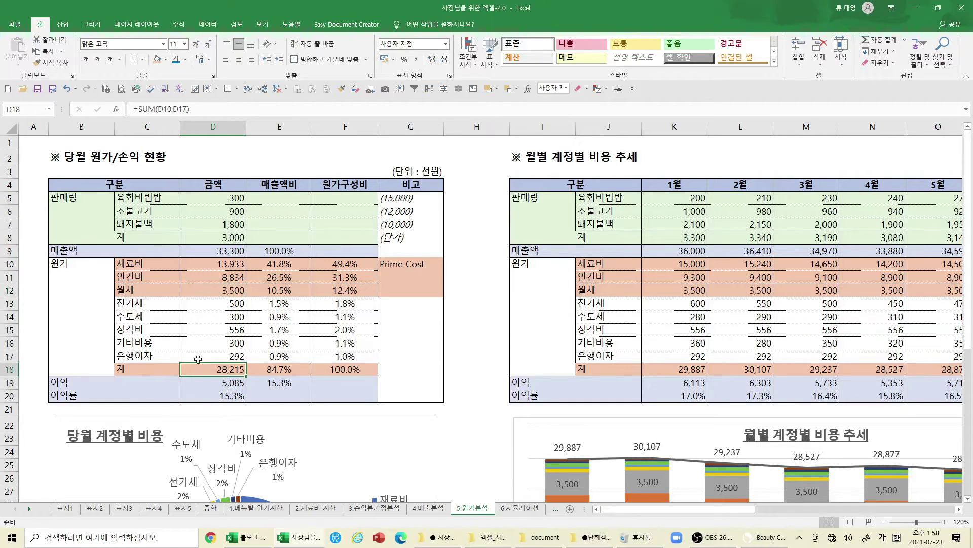
left_click(200, 383)
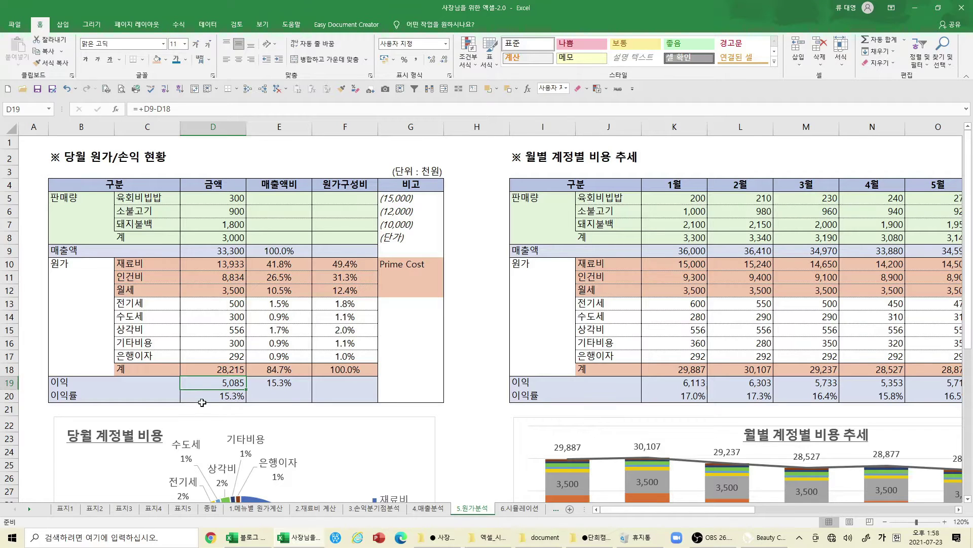
left_click(201, 400)
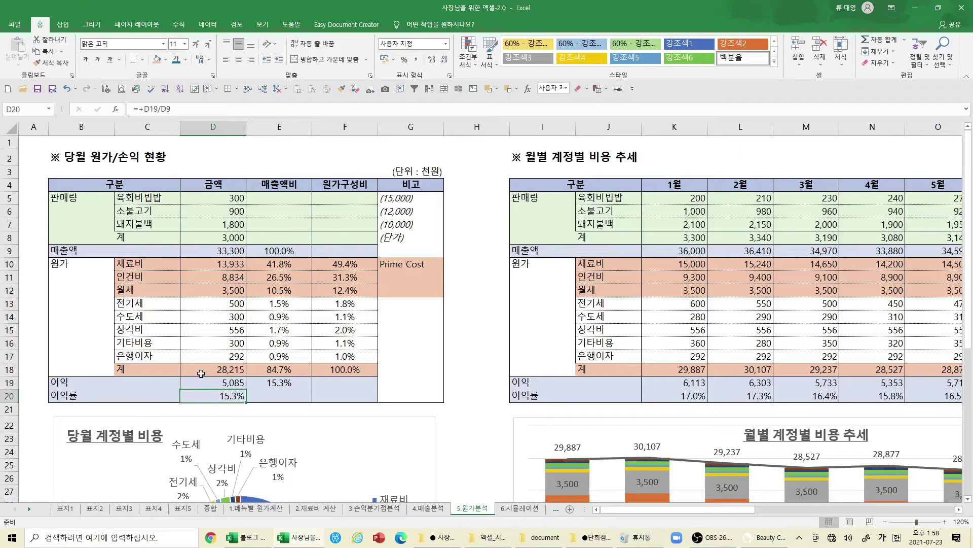
Examine the 당월 계정별 비용 pie chart below the current-month table, including its 재료비 slice.
scroll(284, 372, "down", 5)
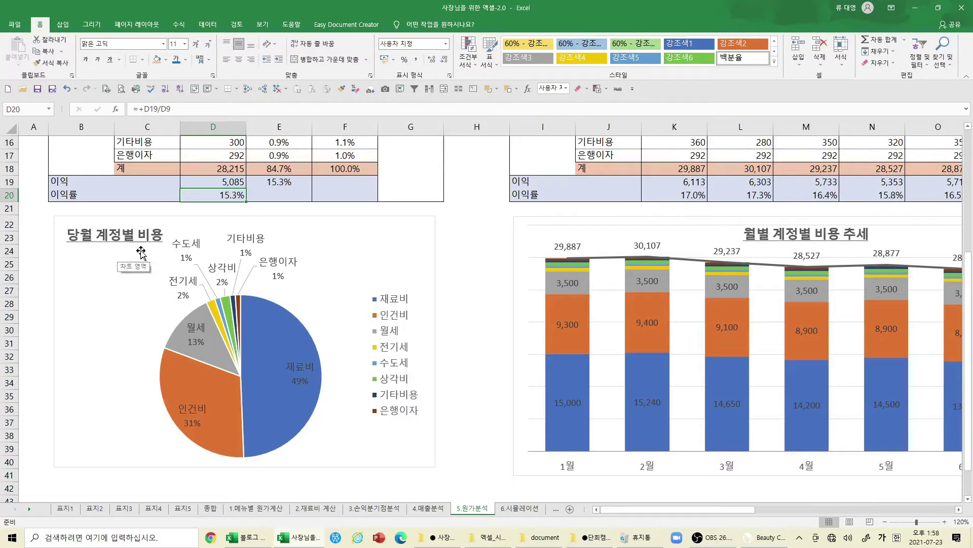
scroll(274, 350, "up", 5)
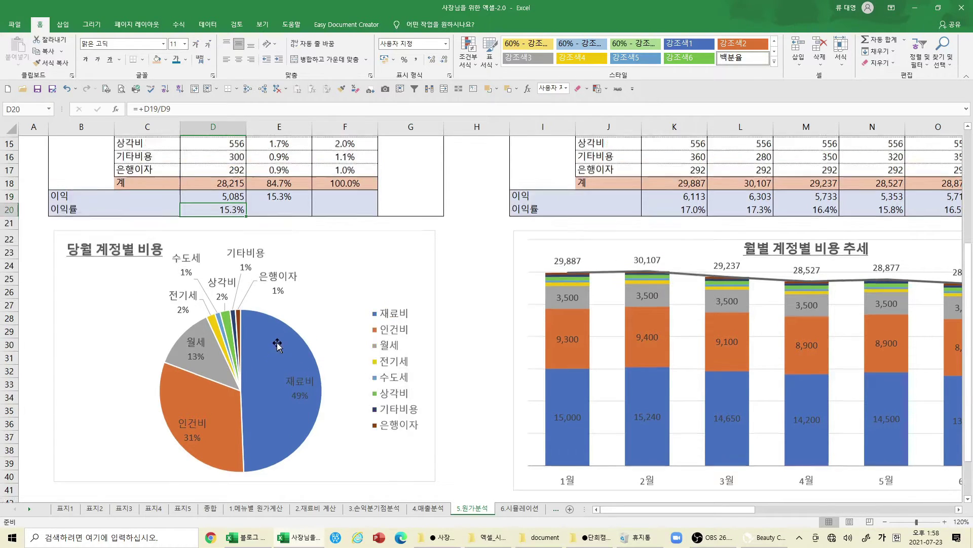
scroll(271, 316, "down", 5)
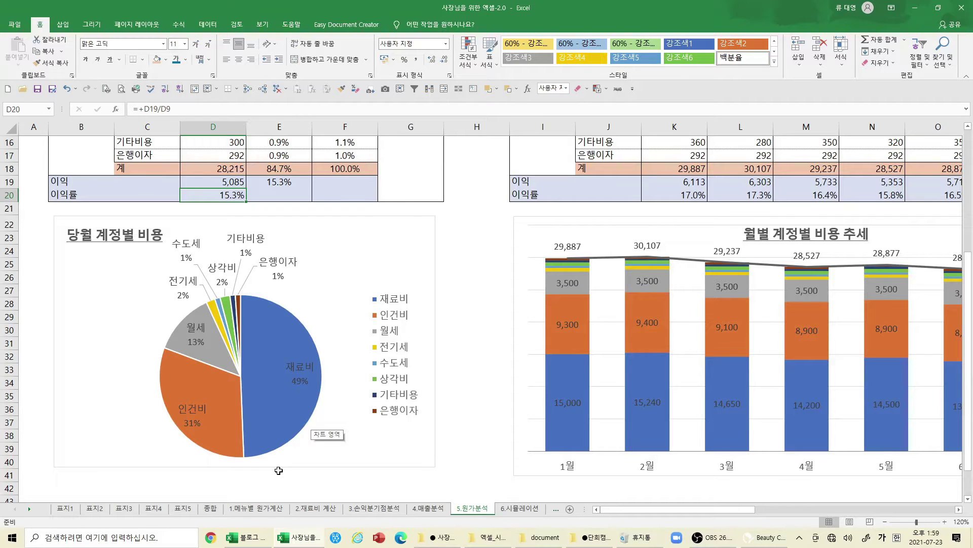
mouse_move(286, 393)
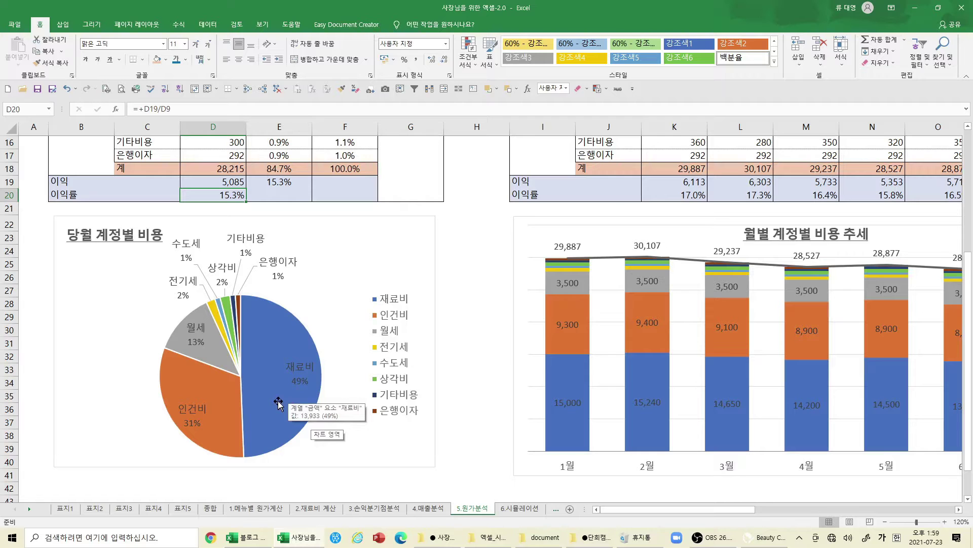
Review the 매출액비 and 원가구성비 columns of the current-month table, including their cost-item ratio formulas.
scroll(319, 332, "up", 5)
left_click_drag(279, 185, 283, 385)
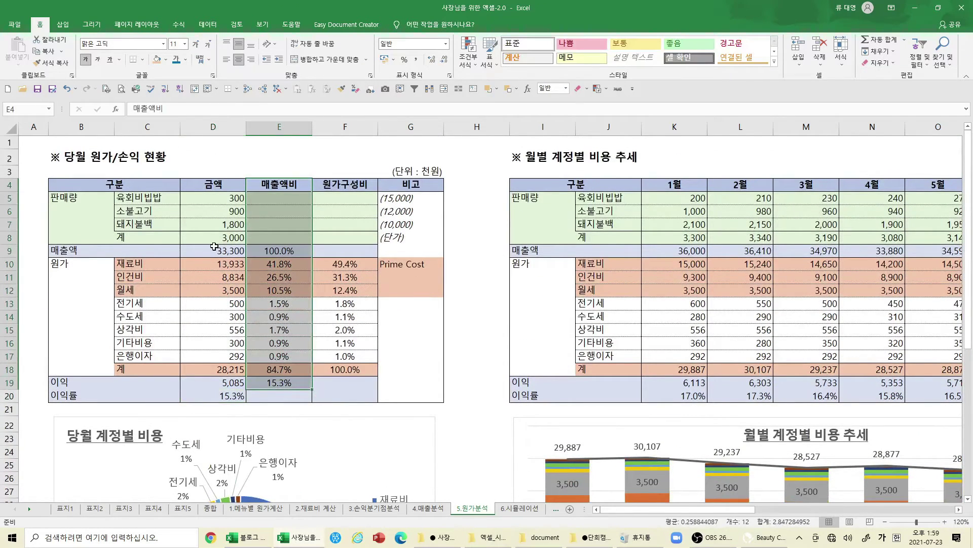
left_click(268, 264)
left_click_drag(268, 263, 270, 365)
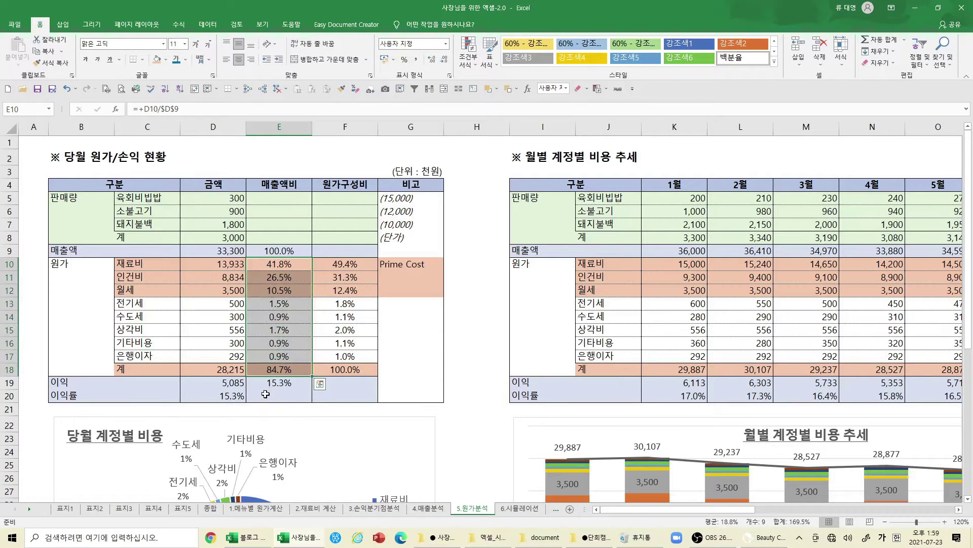
left_click(341, 262)
left_click_drag(344, 284, 344, 370)
left_click(344, 370)
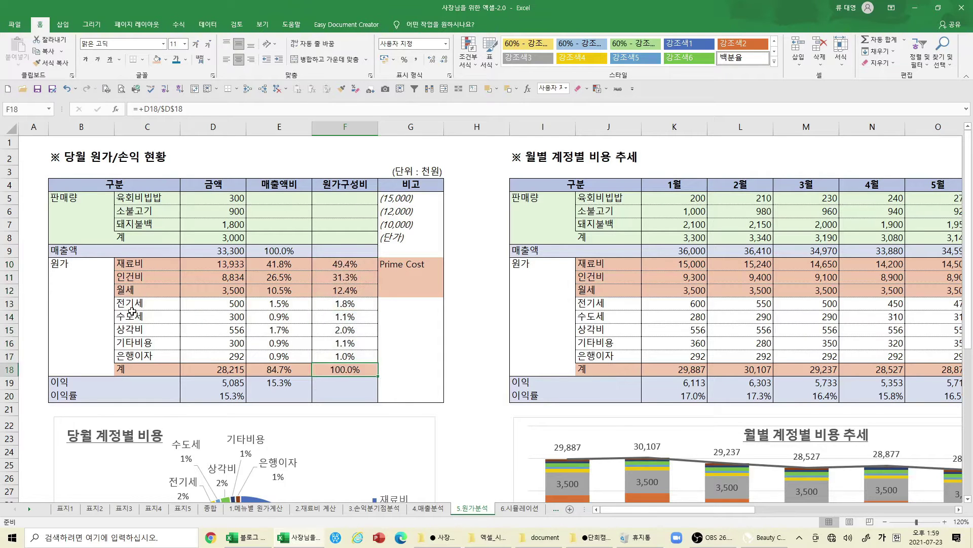
left_click_drag(359, 259, 348, 355)
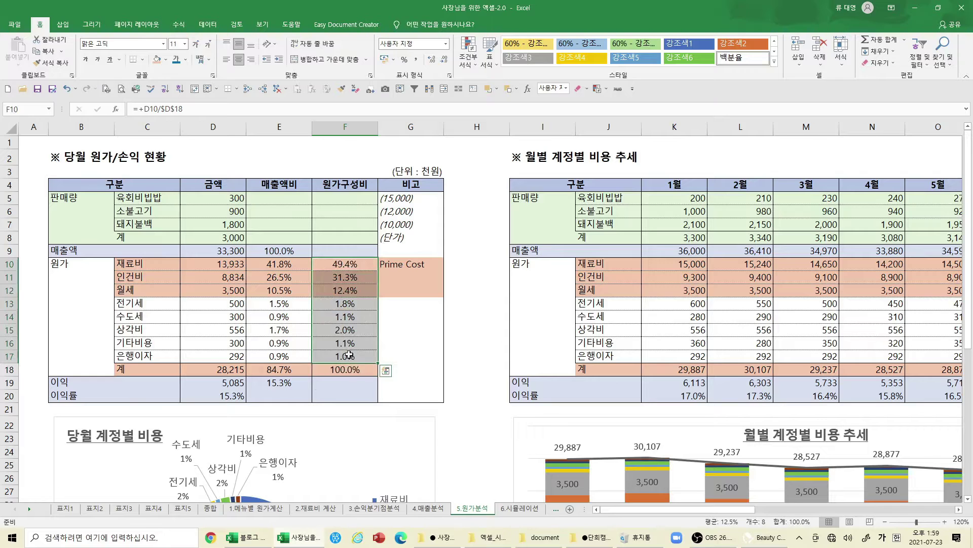
Examine the Prime Cost rows 재료비, 인건비 and 월세, and check their combined share in the 원가구성비 column.
left_click_drag(131, 263, 401, 287)
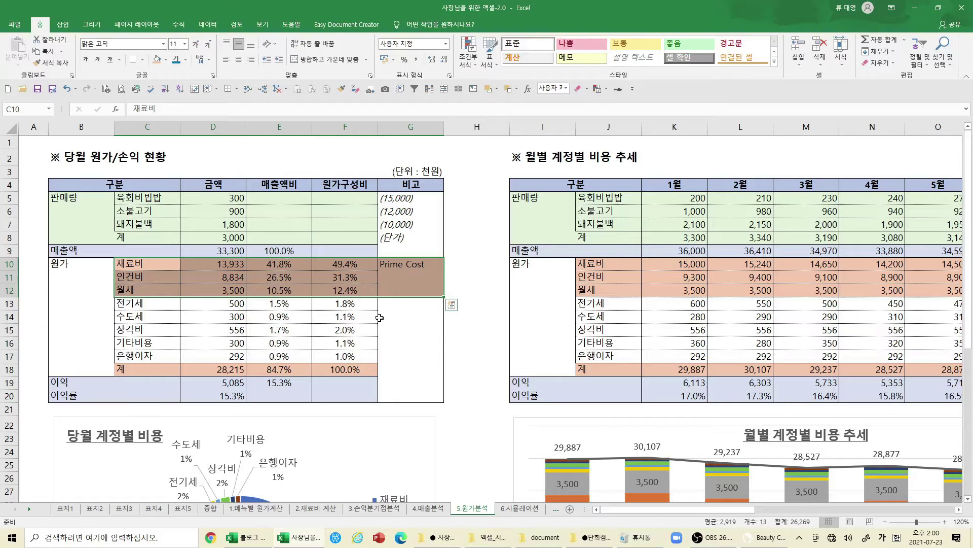
left_click_drag(156, 287, 350, 287)
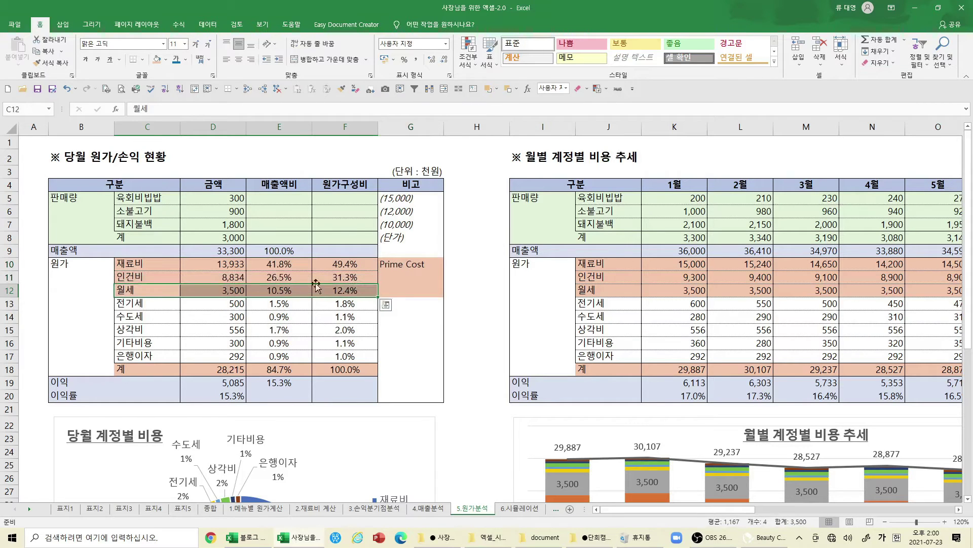
left_click_drag(388, 266, 392, 288)
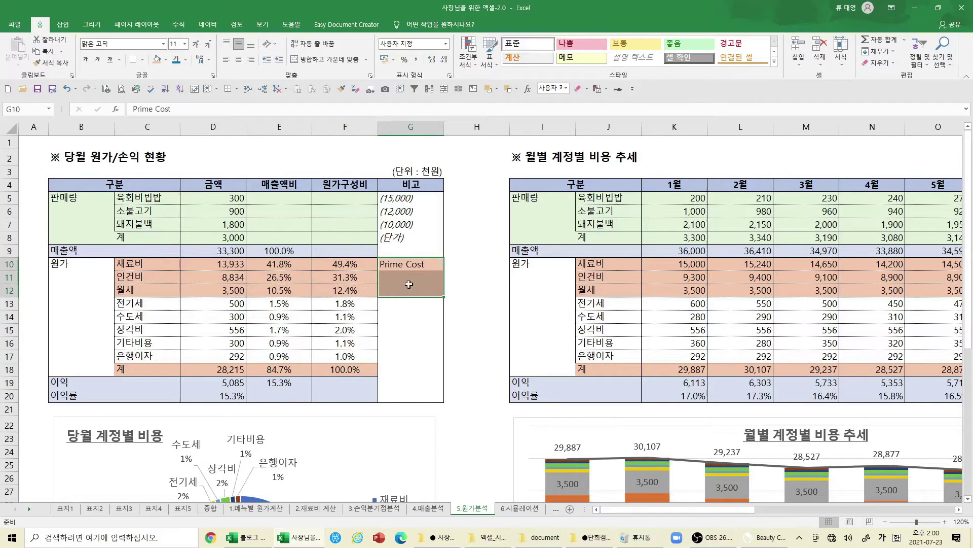
left_click_drag(353, 267, 352, 290)
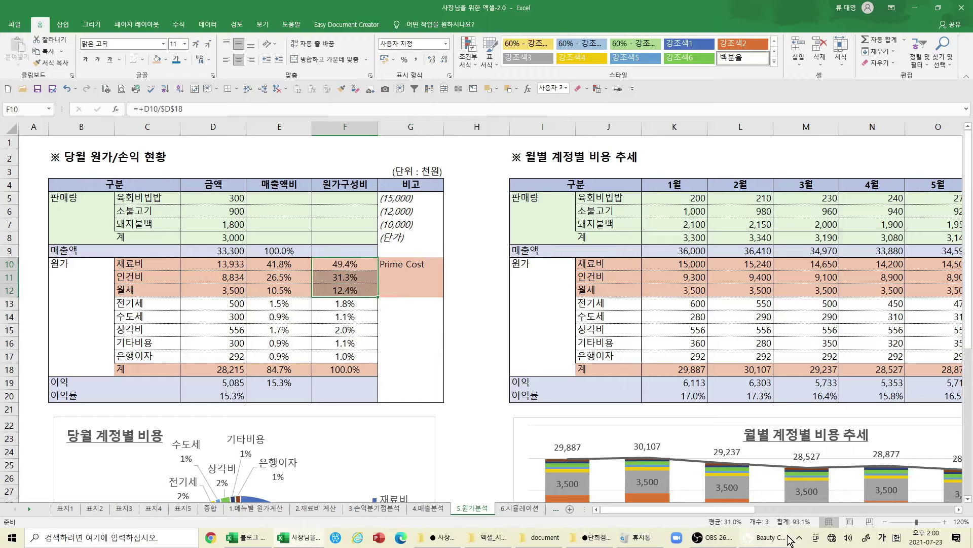
mouse_move(540, 537)
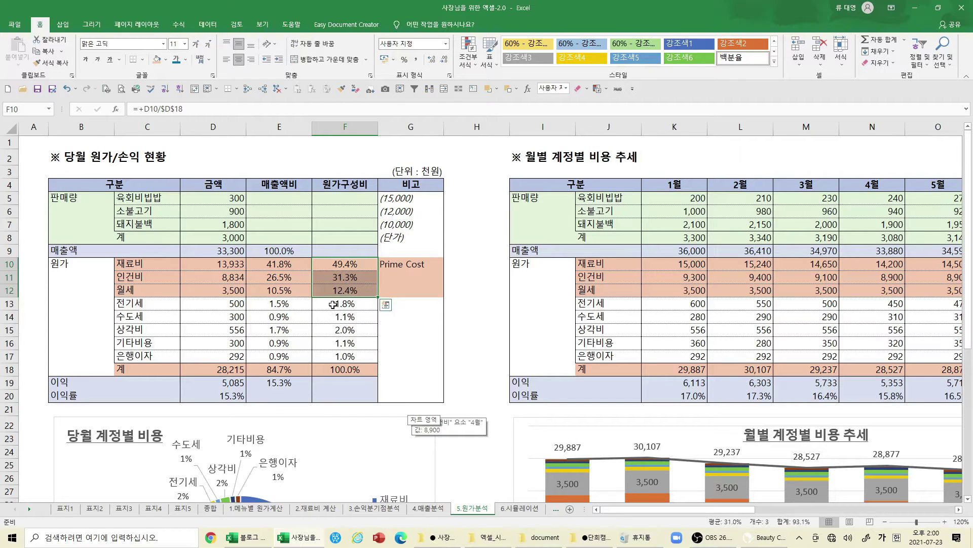
scroll(284, 395, "down", 6)
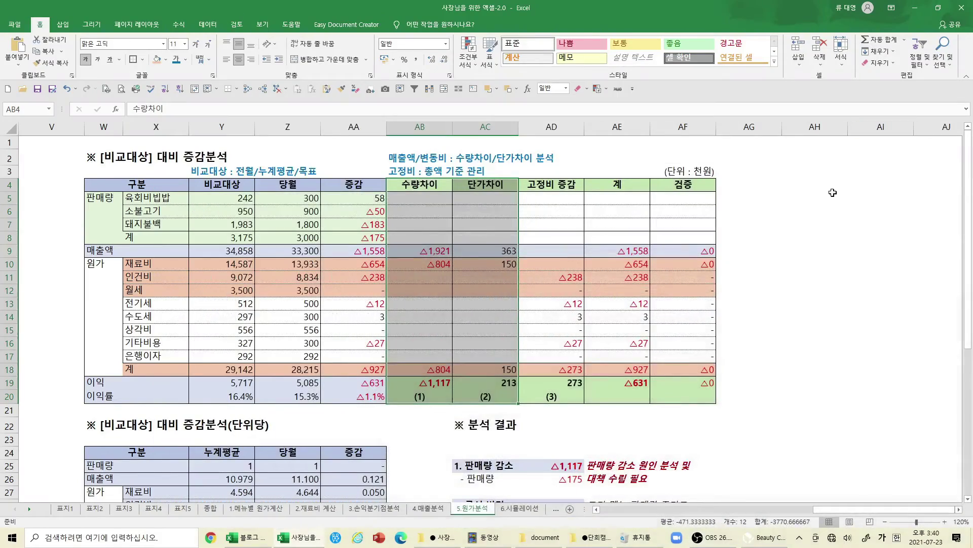
left_click(856, 261)
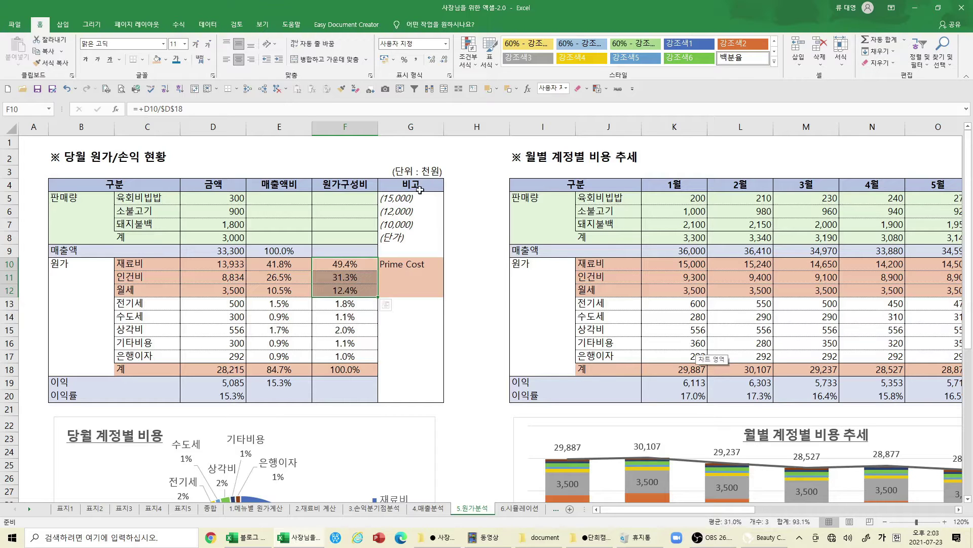
Review the 월별 계정별 비용 추세 table's 6월 column, its 1월 to 5월 columns, and the monthly 판매량 and 매출액 rows.
left_click_drag(730, 509, 804, 538)
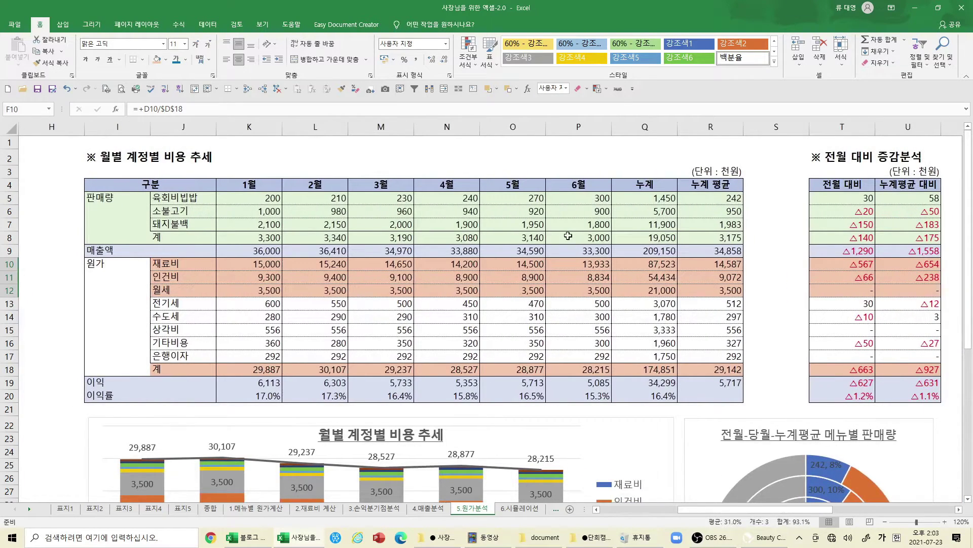
left_click_drag(563, 184, 579, 396)
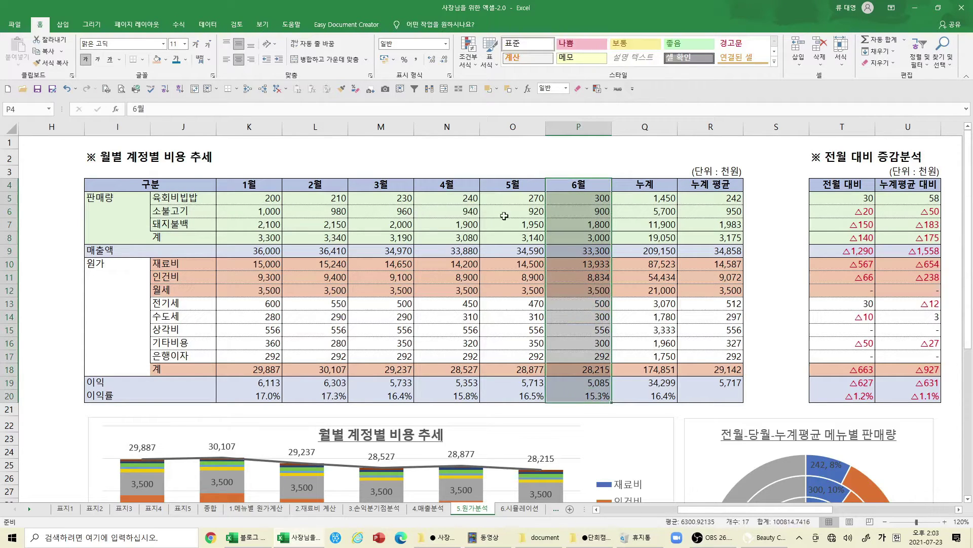
left_click_drag(251, 187, 515, 400)
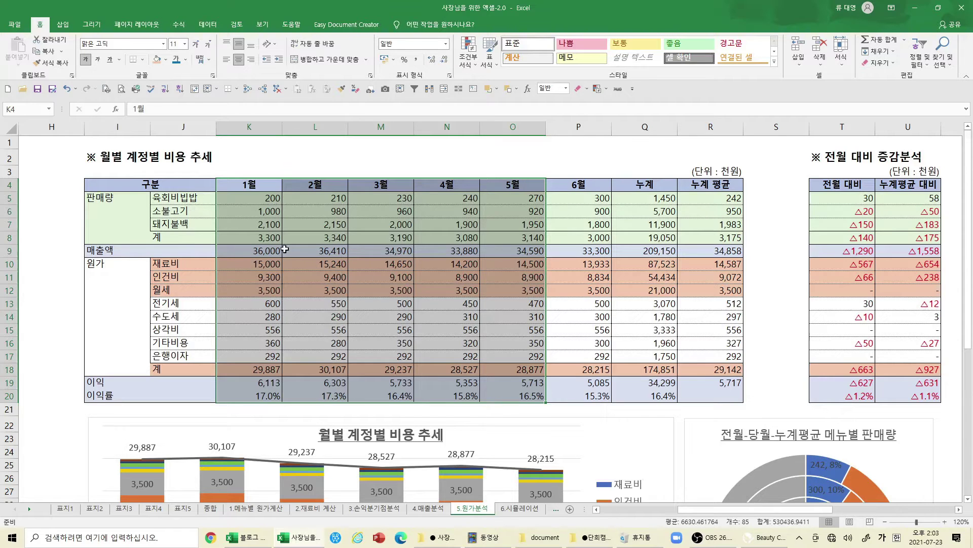
left_click_drag(269, 249, 603, 186)
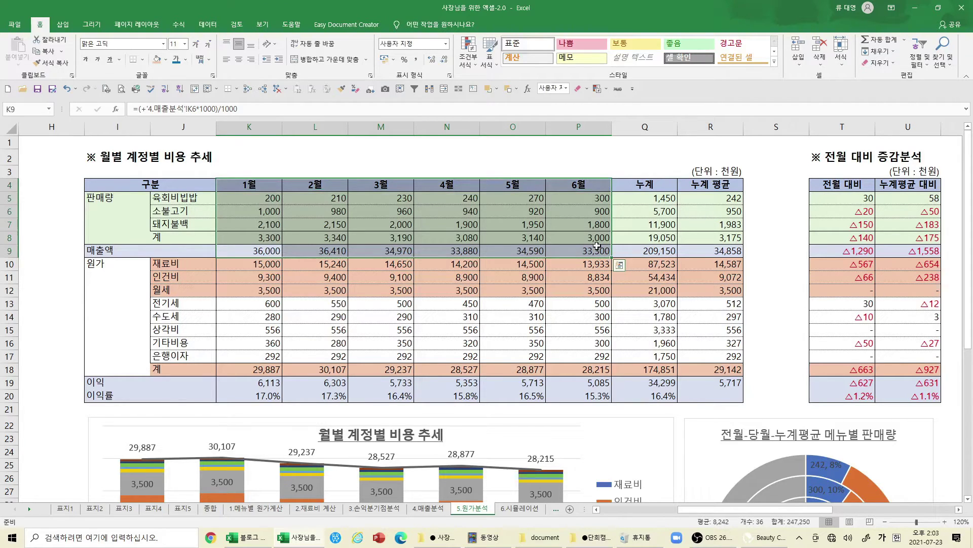
Examine the monthly 원가 block for 1월 to 6월, comparing the 월세, 은행이자 and 상각비 rows with 재료비 and 인건비.
left_click_drag(257, 266, 555, 363)
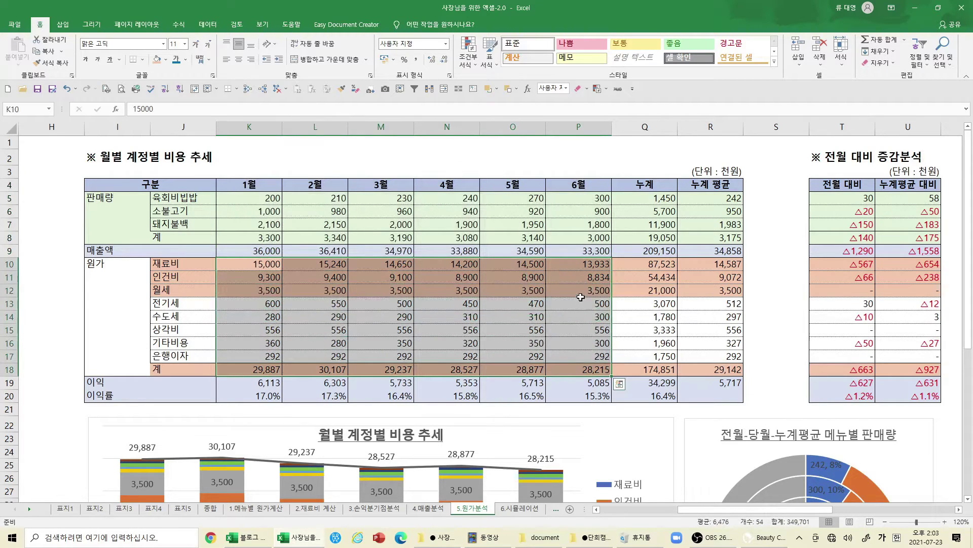
left_click(563, 296)
left_click_drag(563, 295, 255, 298)
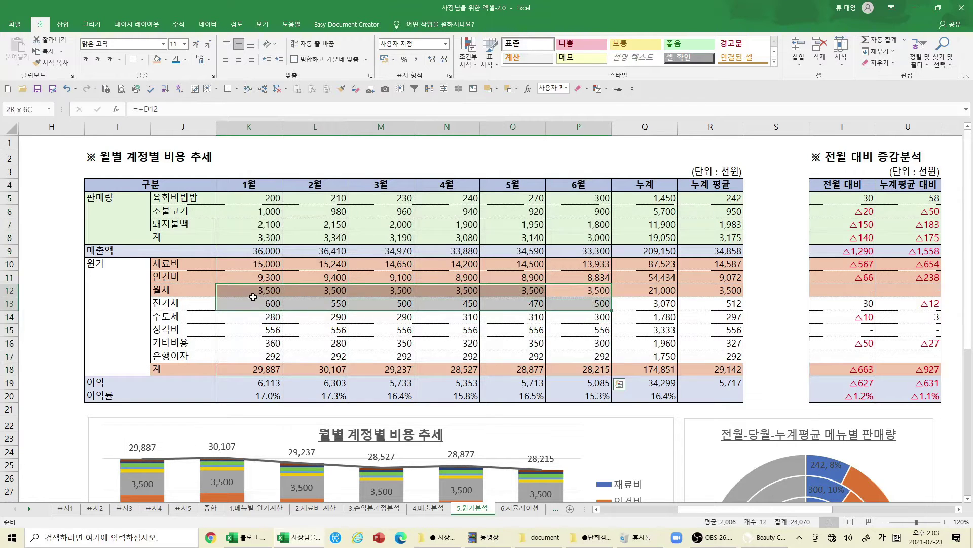
left_click_drag(241, 354, 573, 356)
left_click_drag(247, 329, 563, 330)
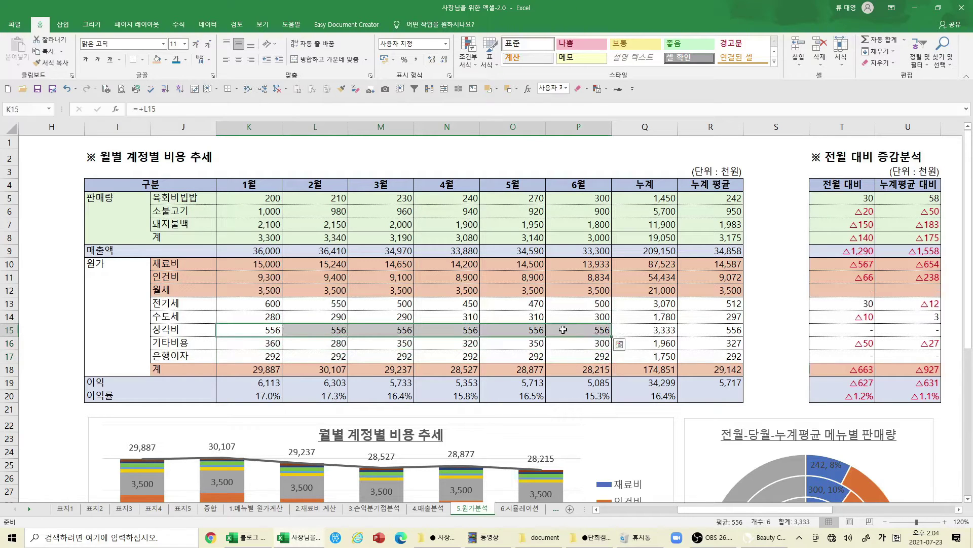
left_click(254, 264)
left_click_drag(255, 270, 583, 277)
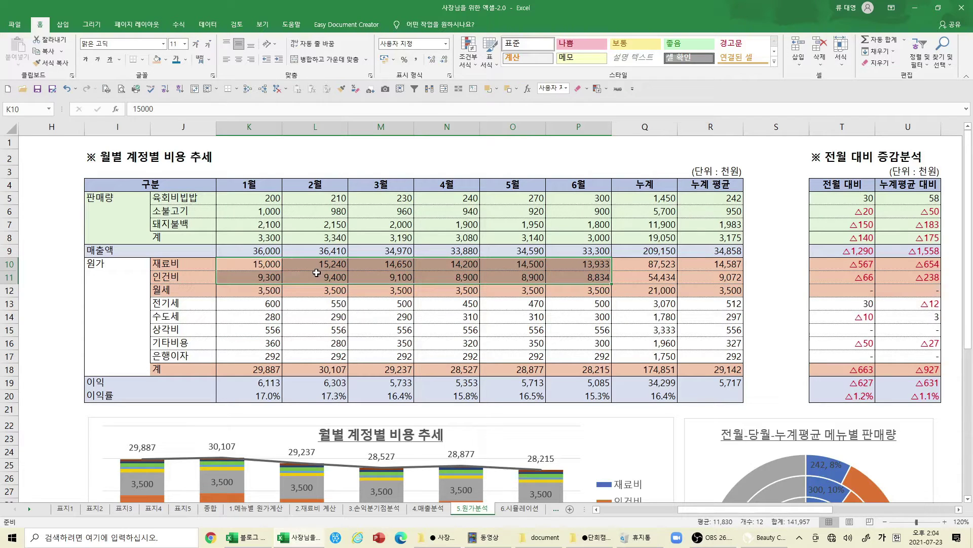
Examine the 인건비 and 전기세–기타비용 rows for 1월 to 6월 alongside the 월별 계정별 비용 추세 chart.
left_click_drag(270, 278, 564, 272)
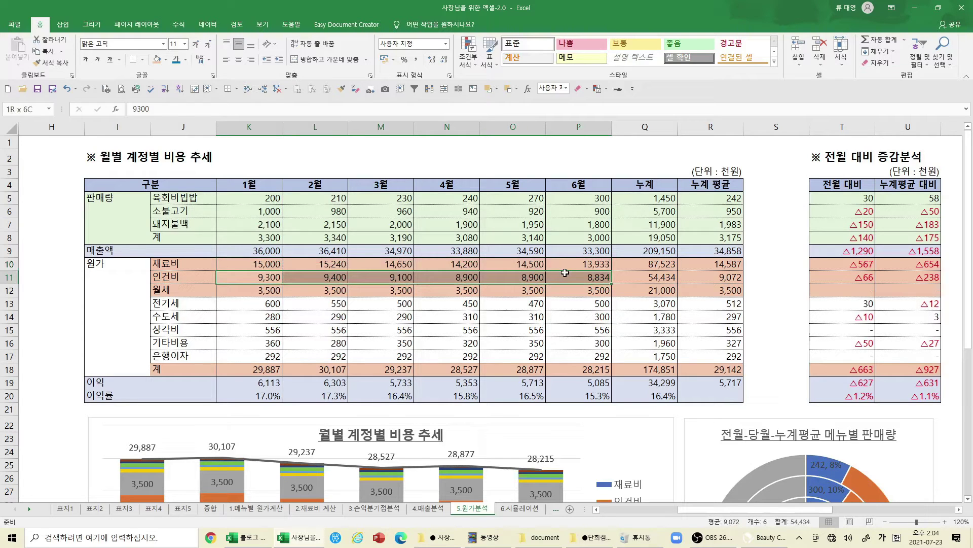
left_click_drag(255, 310, 557, 340)
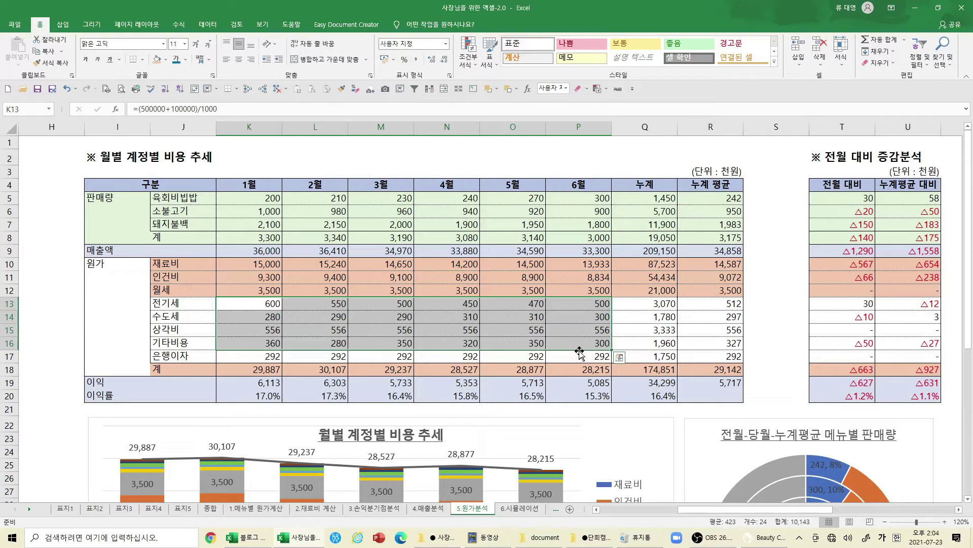
scroll(529, 345, "down", 4)
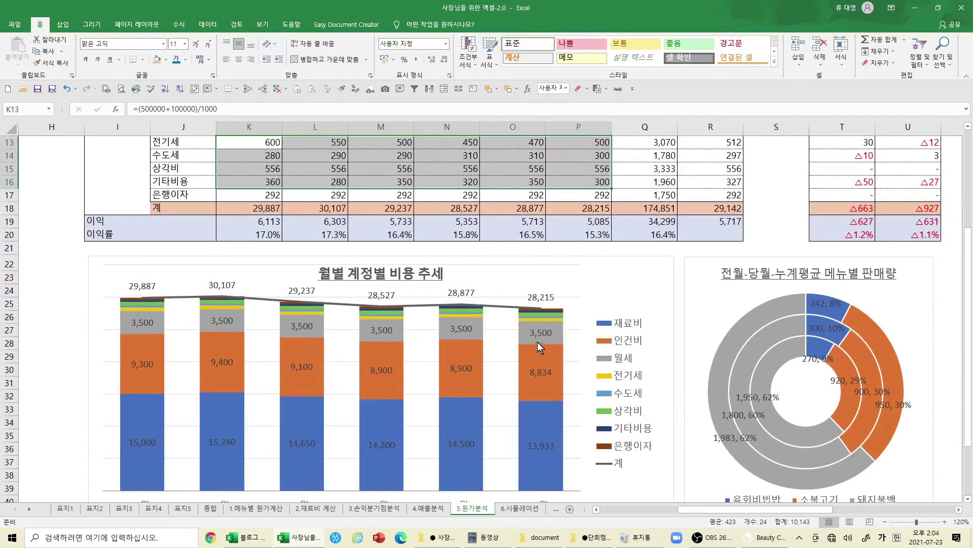
scroll(497, 301, "down", 1)
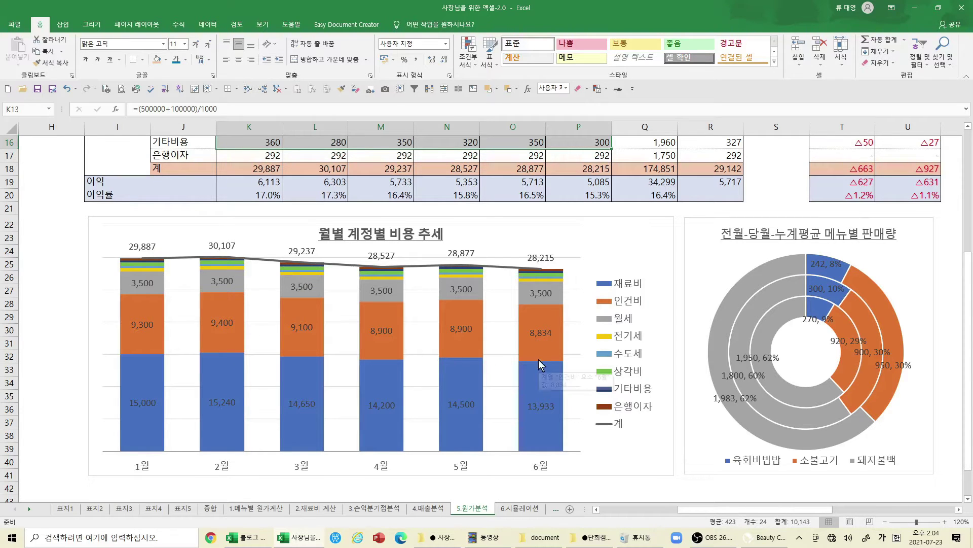
Put a thick outside border around the 6월 column of the monthly table, from its header to the 이익률 row.
scroll(394, 345, "up", 5)
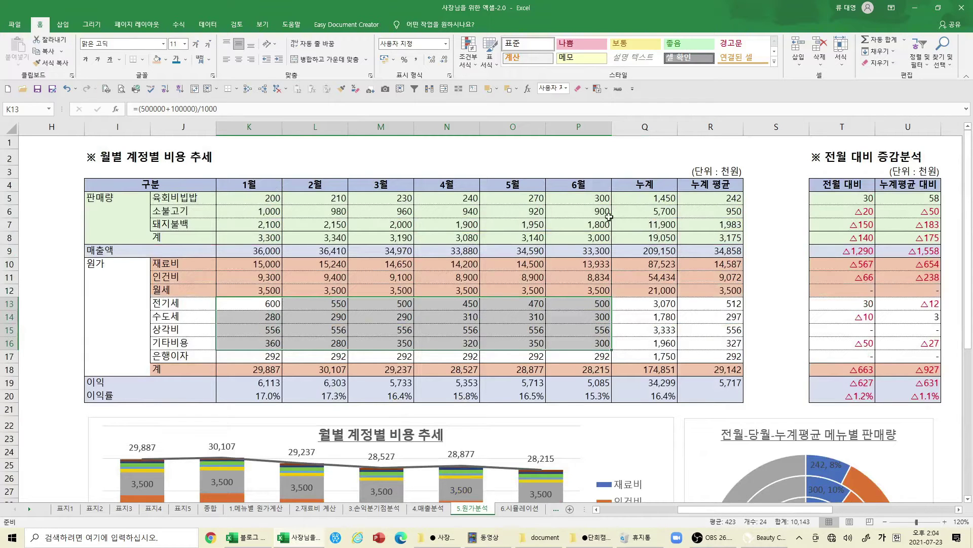
left_click_drag(573, 189, 578, 395)
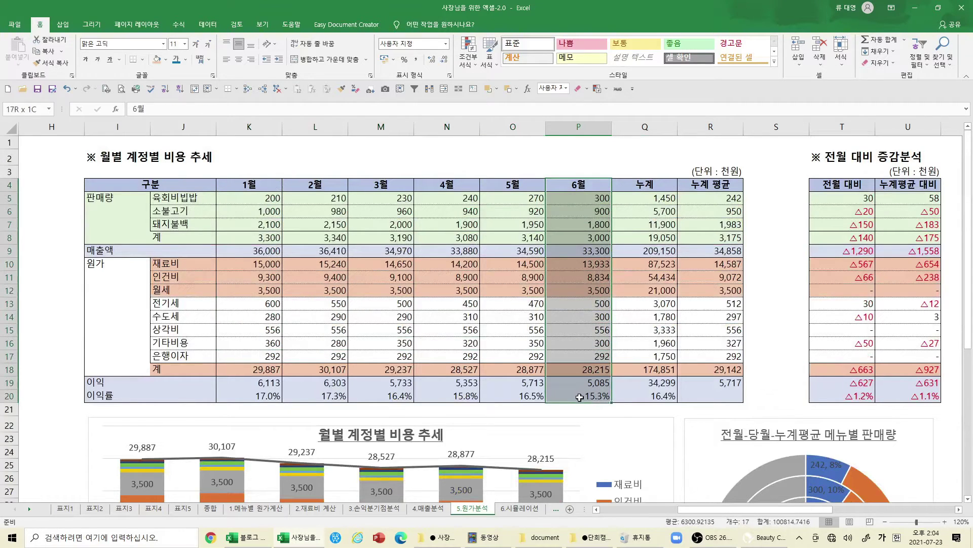
left_click(143, 60)
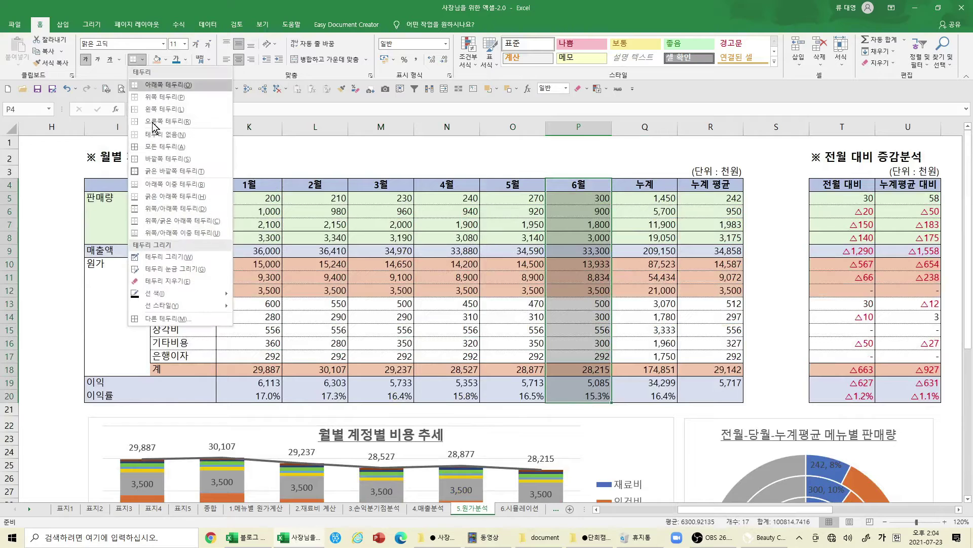
left_click(137, 175)
left_click(494, 161)
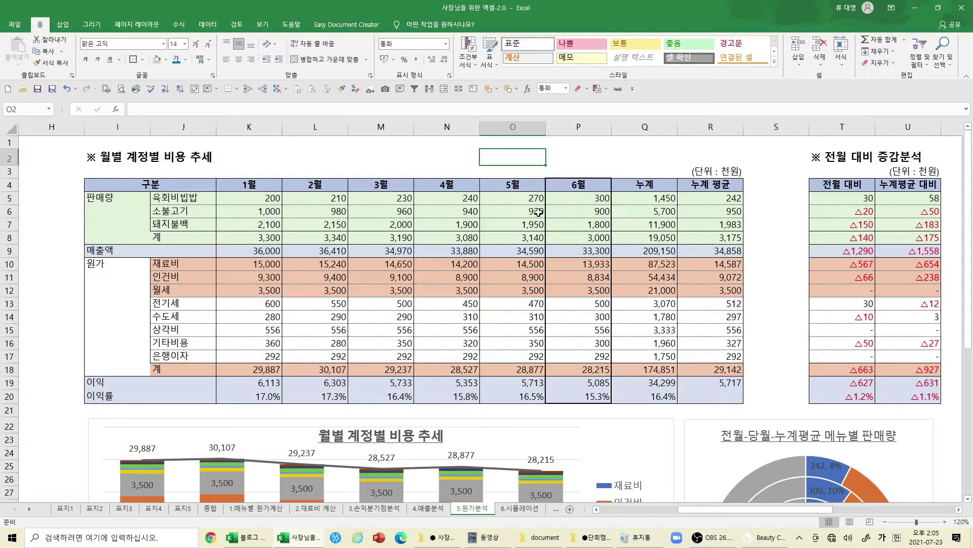
Check the 전월 대비 formulas of the 전월 대비 증감분석 table, from the first 판매량 row to 매출액.
double_click(842, 197)
key("Escape")
key("Down")
key("Down")
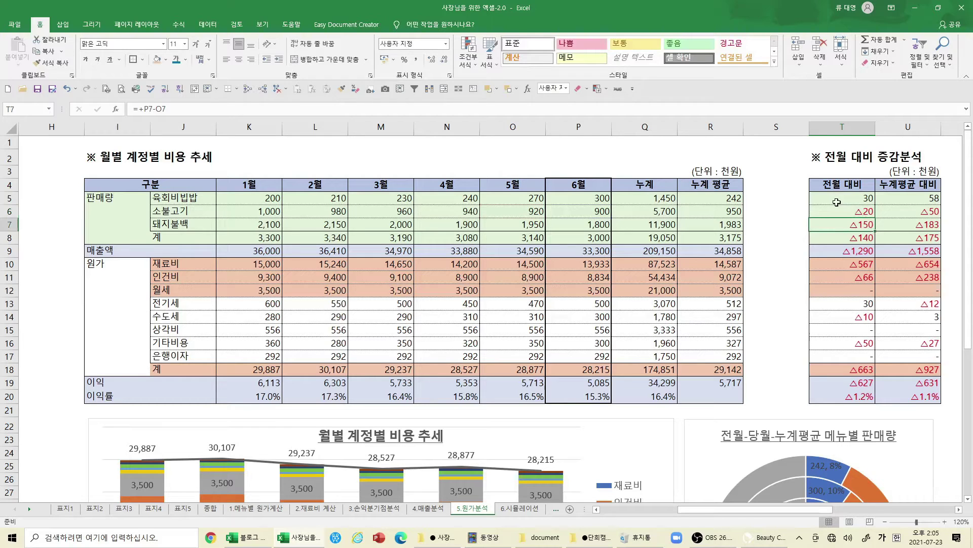
key("Down")
key("Down")
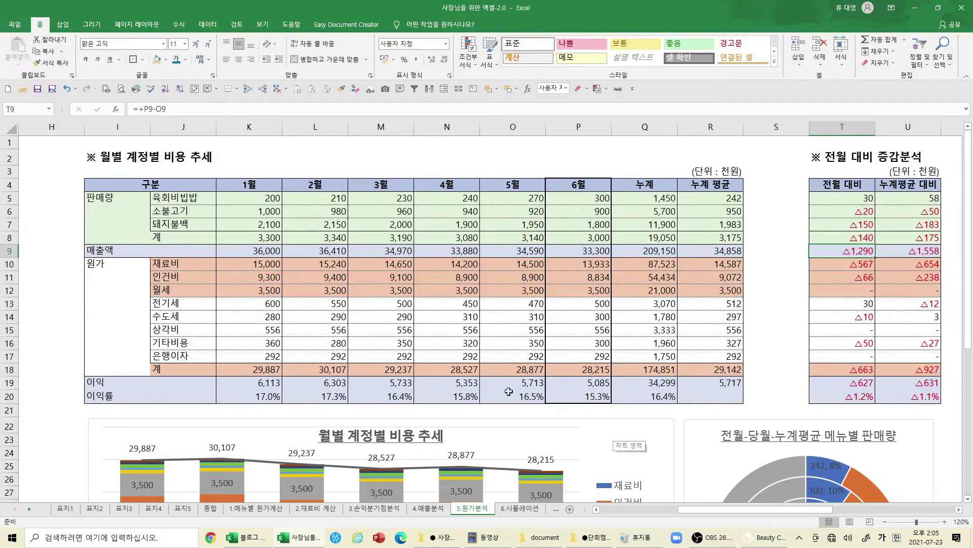
Review the 누계 평균 column and its formula, and check the 매출액 and 이익 formulas under 전월 대비 and 누계평균 대비.
left_click_drag(714, 192, 710, 393)
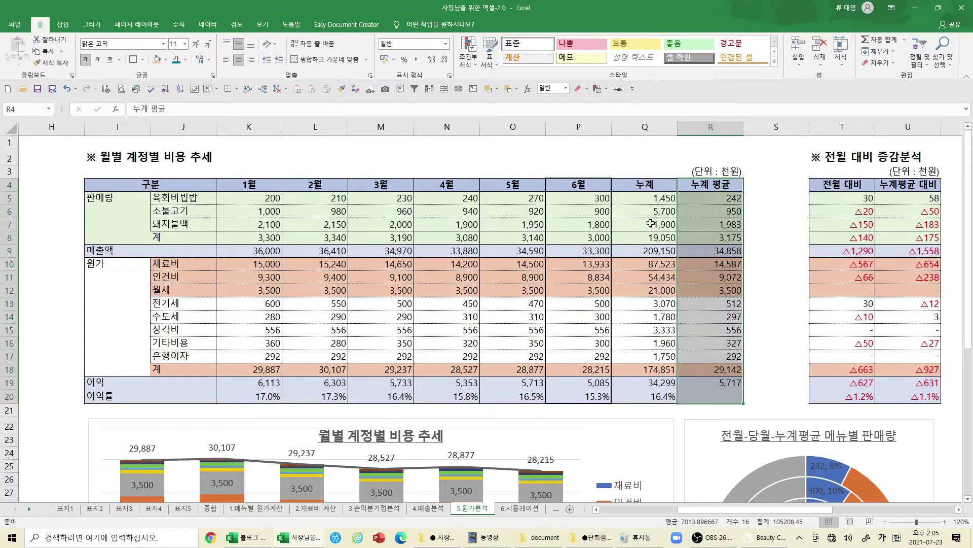
left_click(702, 215)
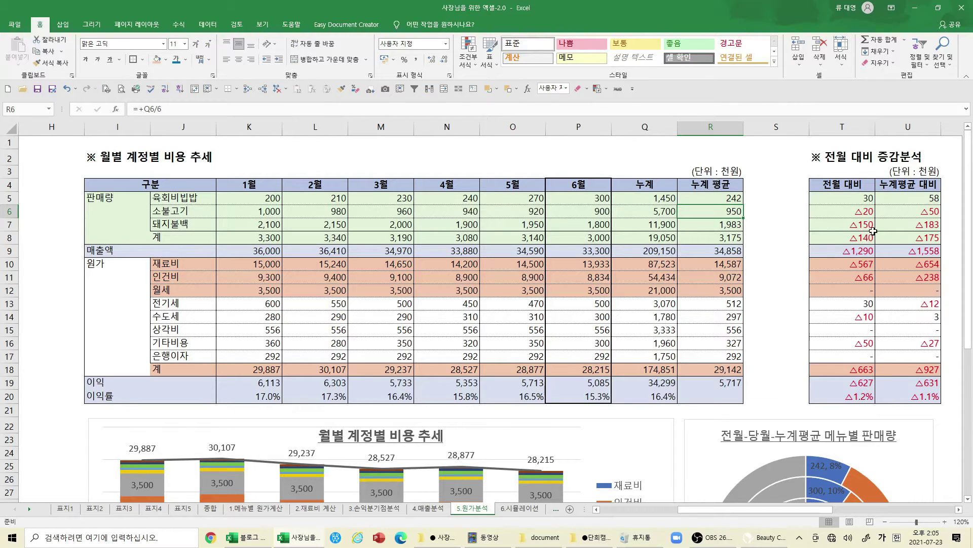
left_click(841, 251)
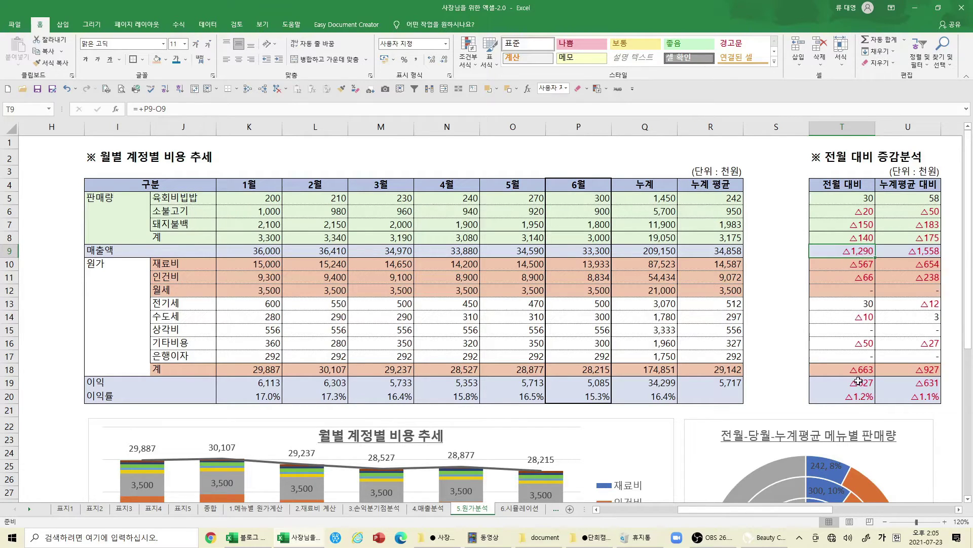
left_click(839, 384)
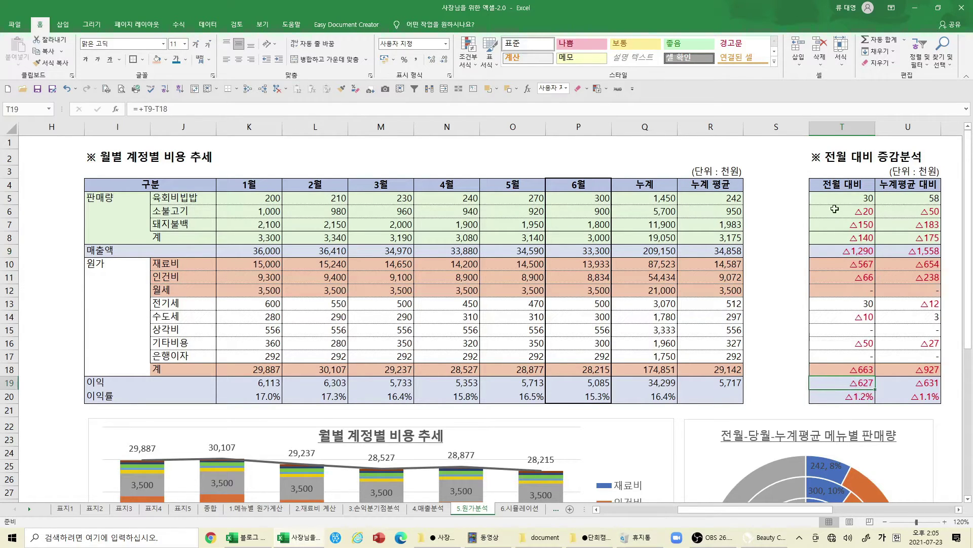
left_click(908, 255)
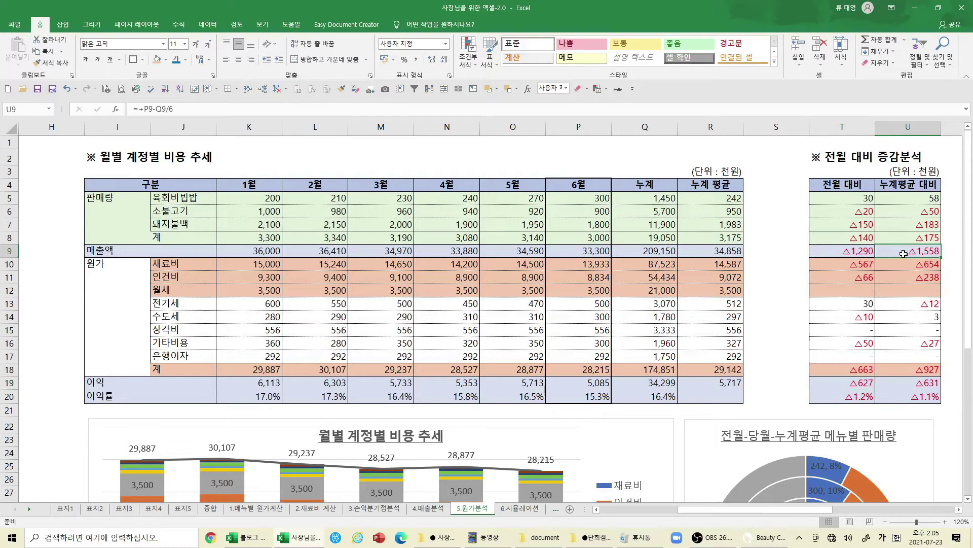
left_click(894, 386)
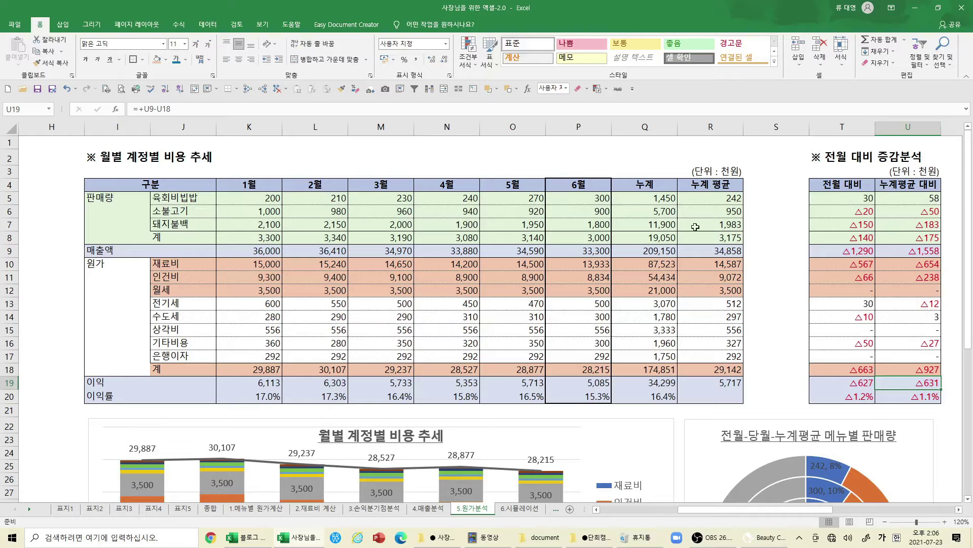
Compare the 5월, 6월 and 누계 평균 menu sales volumes with the rings of the 전월-당월-누계평균 메뉴별 판매량 chart.
left_click_drag(525, 192, 588, 226)
left_click_drag(687, 199, 695, 232, "ctrl")
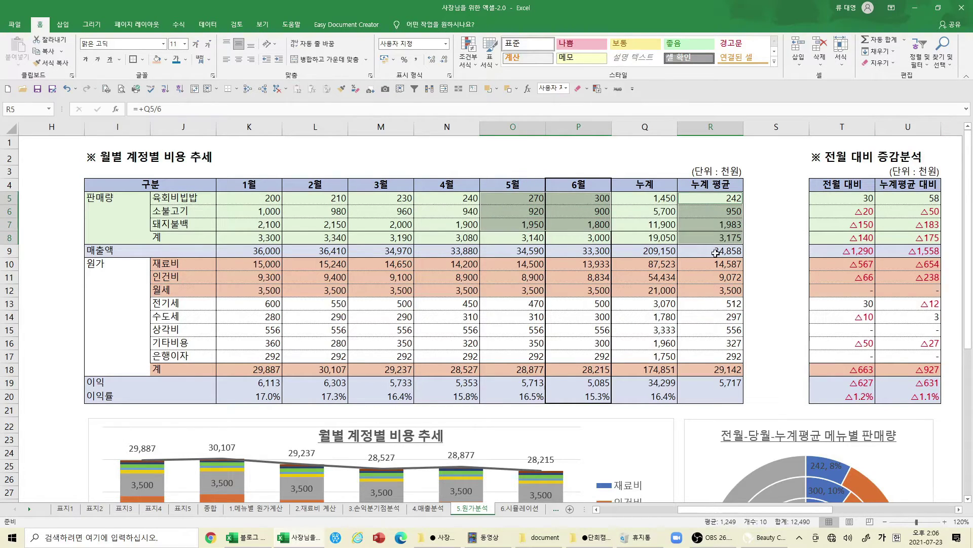
left_click(777, 300)
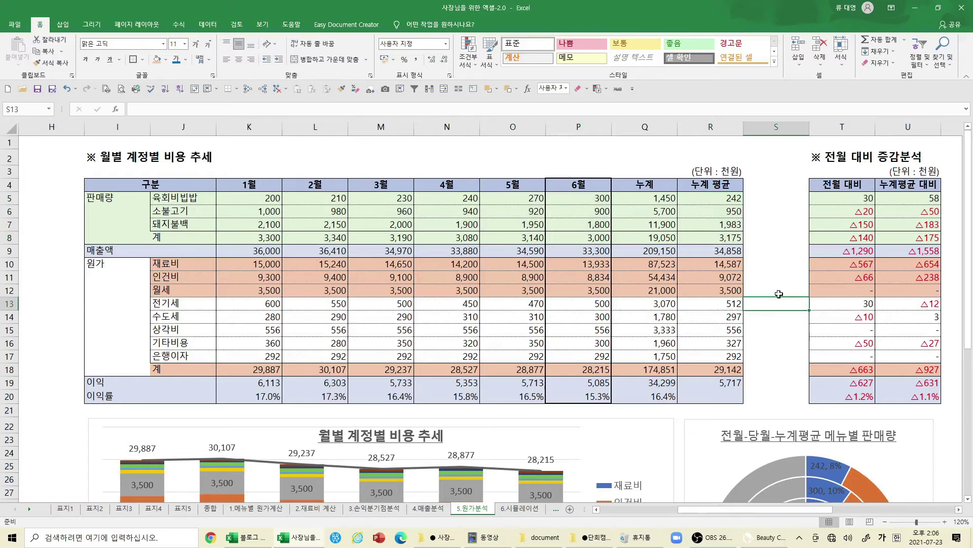
scroll(779, 294, "down", 4)
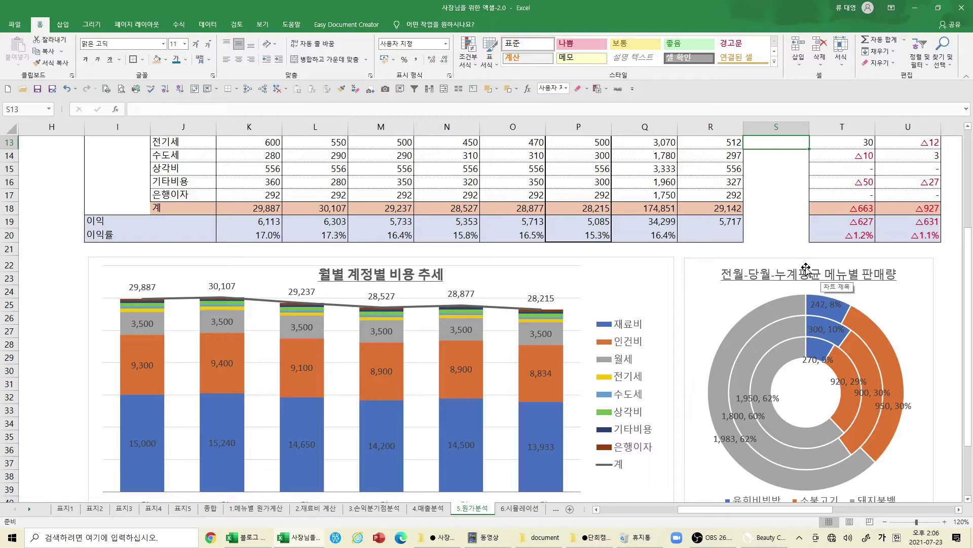
scroll(807, 267, "down", 1)
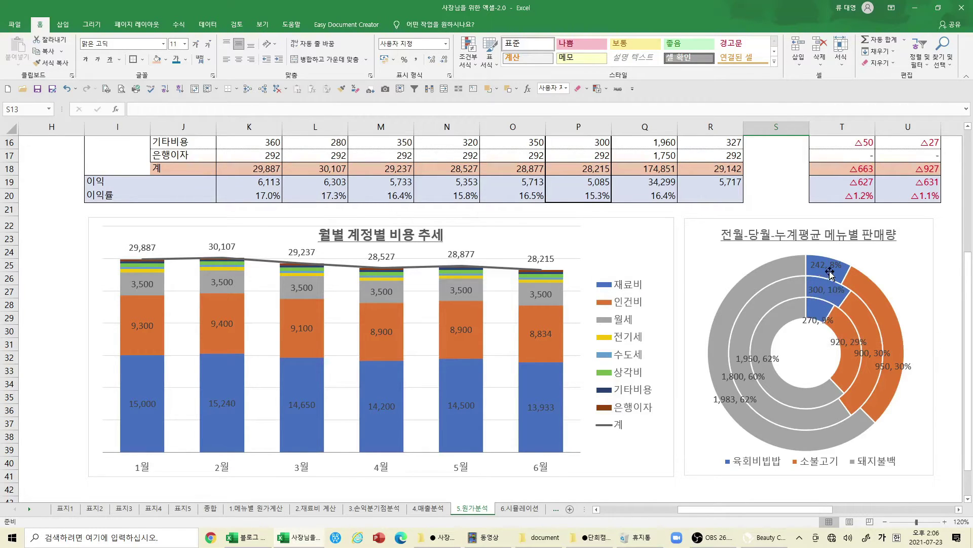
scroll(663, 225, "up", 5)
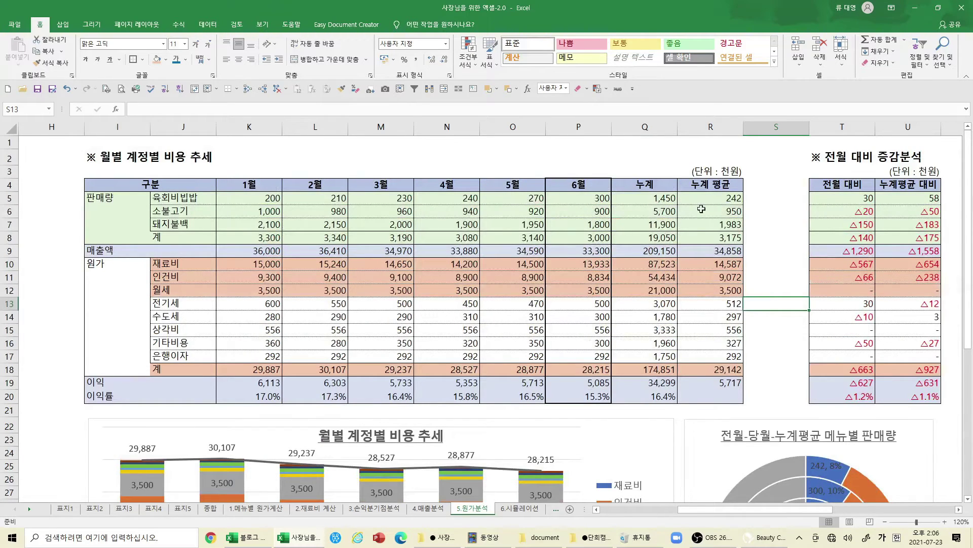
scroll(748, 252, "down", 3)
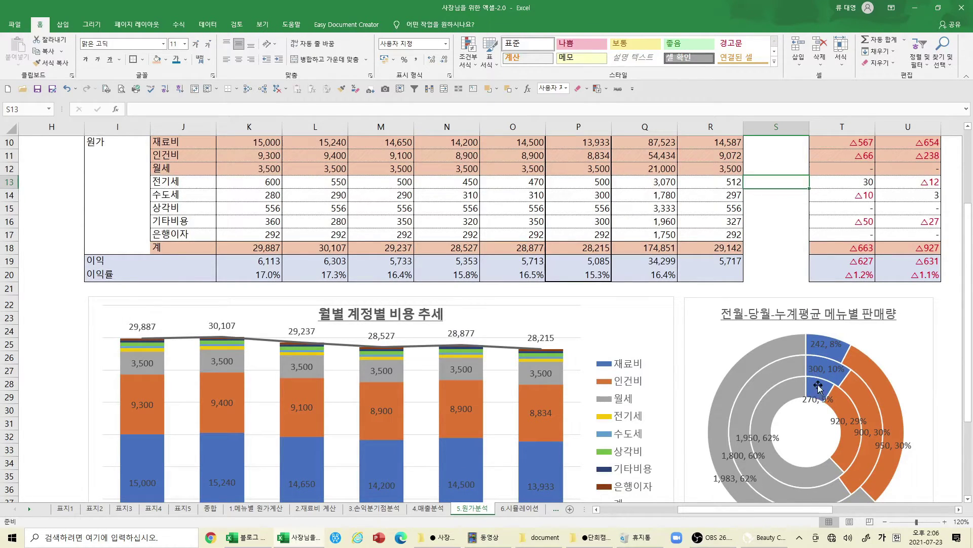
scroll(829, 375, "down", 2)
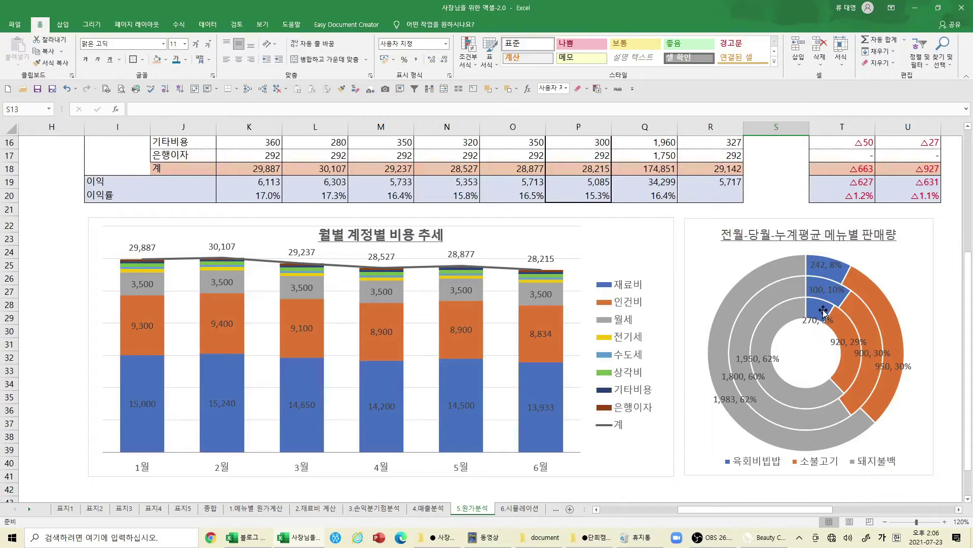
mouse_move(846, 351)
mouse_move(443, 539)
mouse_move(823, 311)
Check the 소불고기 formula under 전월 대비, and review the 5월 and 누계 평균 columns as comparison bases.
scroll(800, 269, "up", 5)
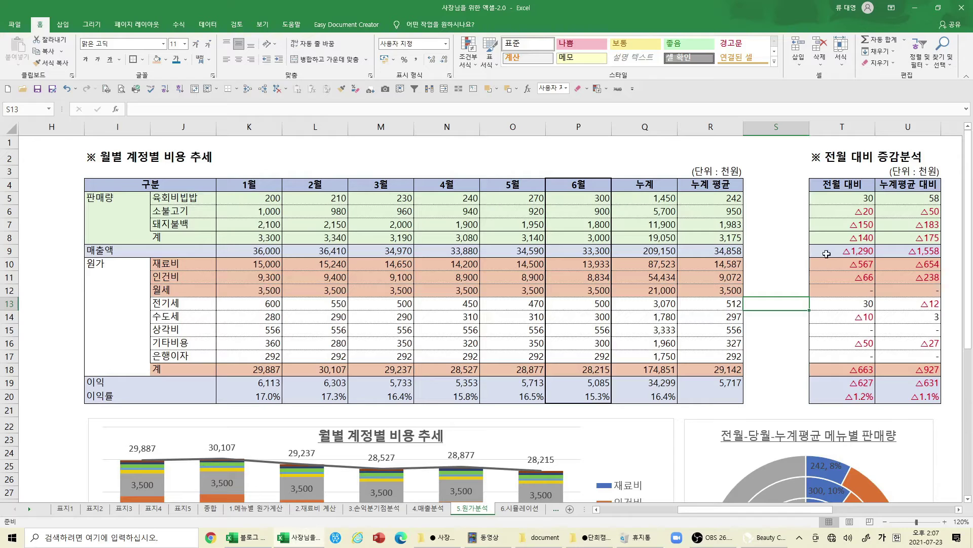
left_click(837, 214)
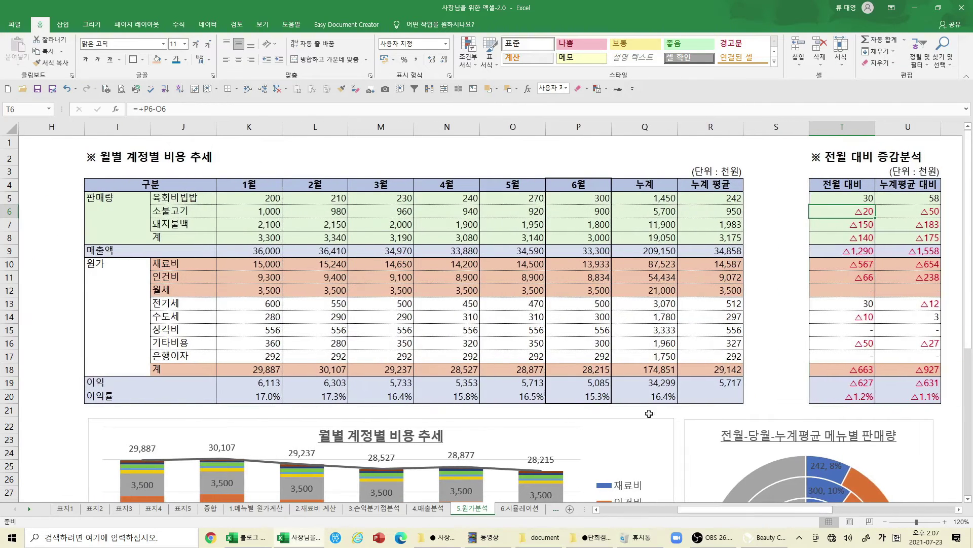
left_click_drag(517, 185, 521, 274)
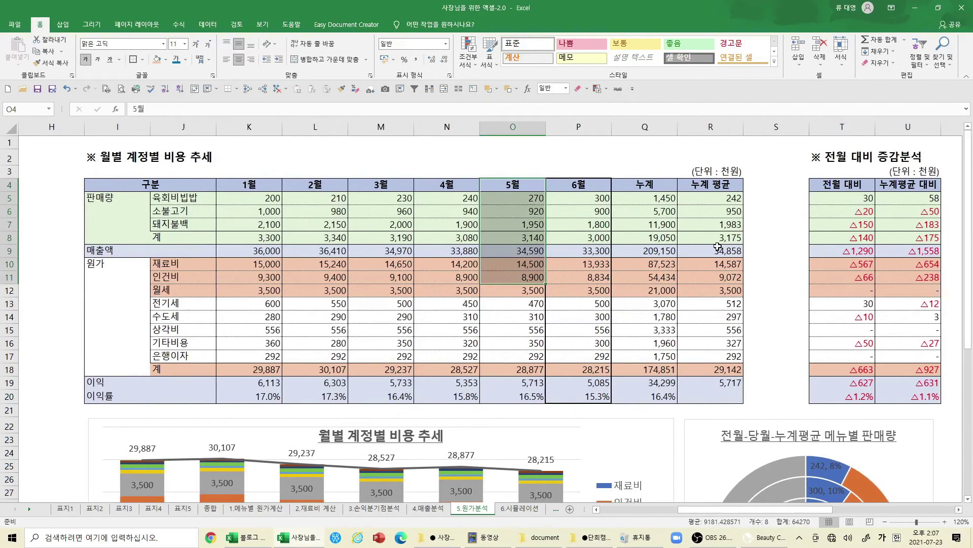
left_click_drag(712, 186, 715, 358)
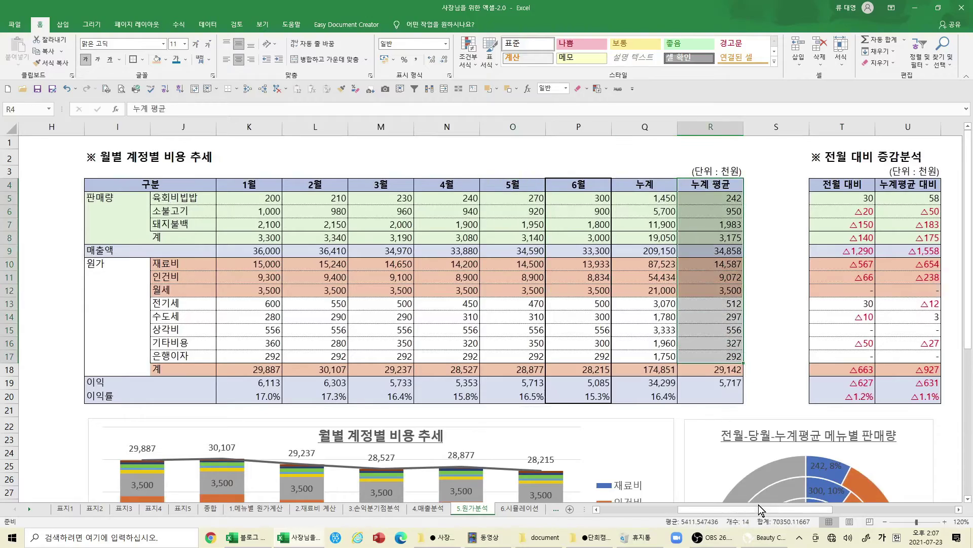
View the [비교대상] 대비 증감분석 table and compare it with the neighbouring 전월 대비 증감분석 table.
left_click_drag(817, 509, 887, 518)
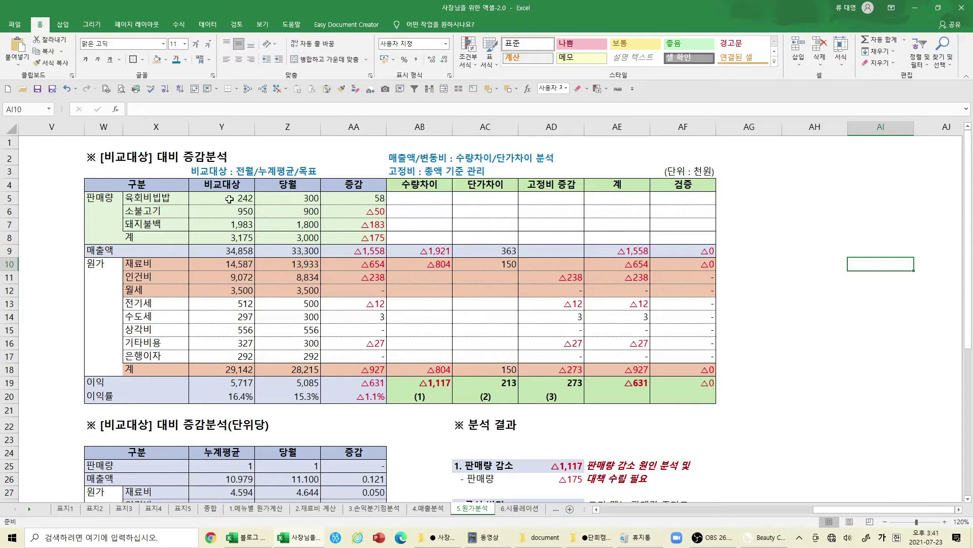
left_click_drag(845, 507, 780, 509)
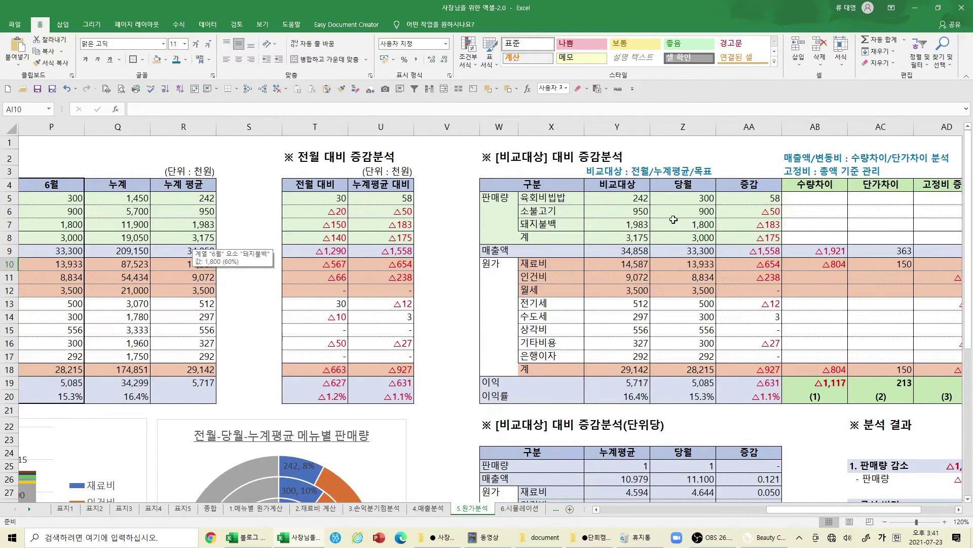
left_click_drag(834, 511, 897, 526)
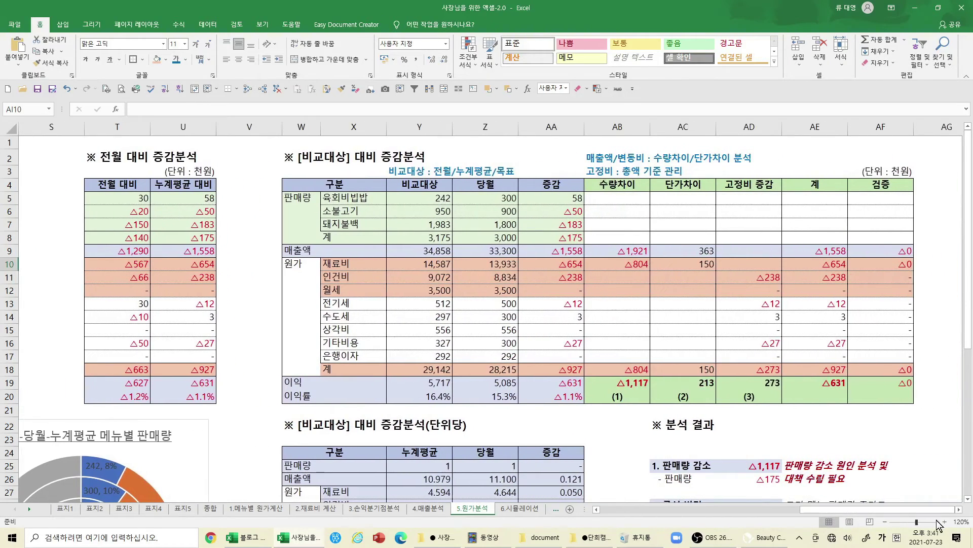
left_click(961, 510)
left_click(961, 510)
left_click(962, 510)
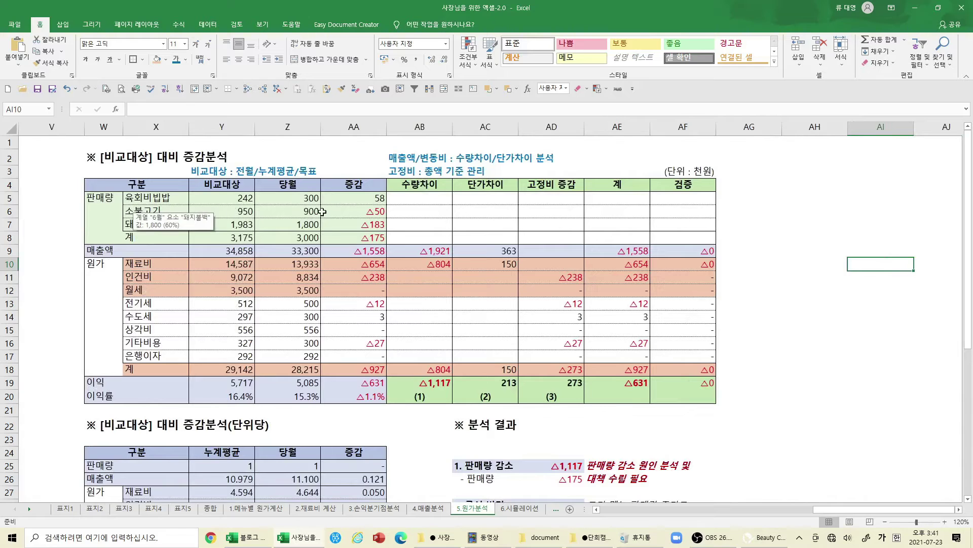
Examine the 증감 column of the [비교대상] table, its fixed-cost rows 인건비 to 은행이자, the 매출액 formula and the first 판매량 row.
left_click_drag(349, 187, 355, 401)
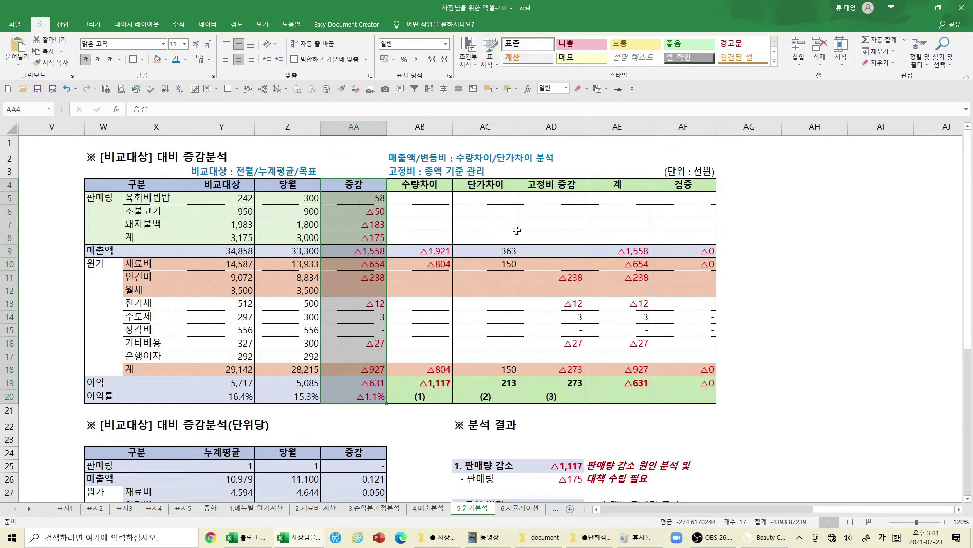
left_click_drag(161, 279, 551, 355)
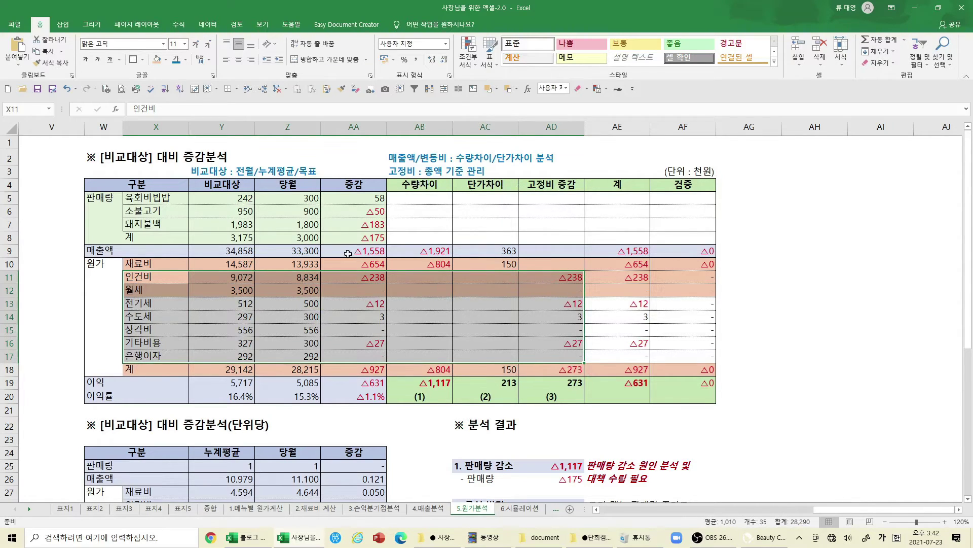
left_click(369, 253)
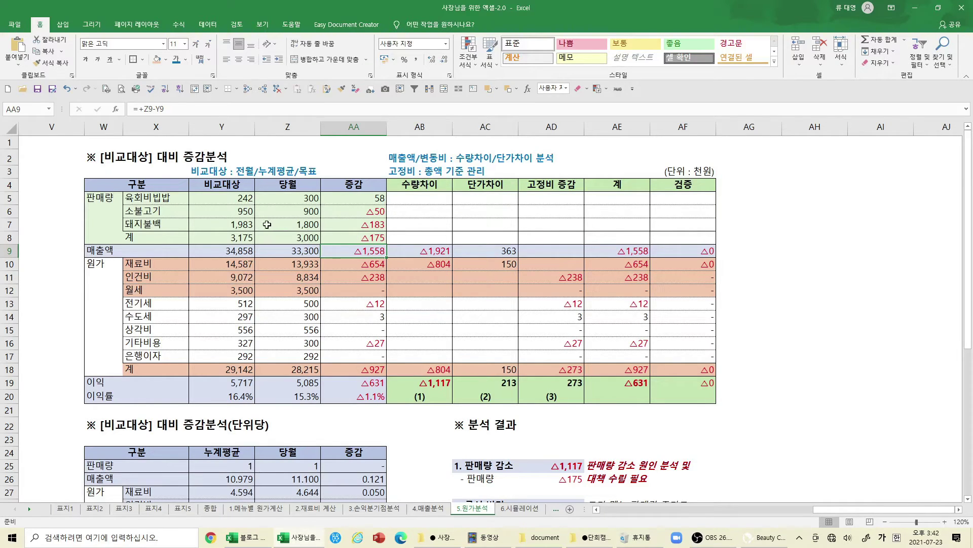
left_click_drag(155, 199, 386, 193)
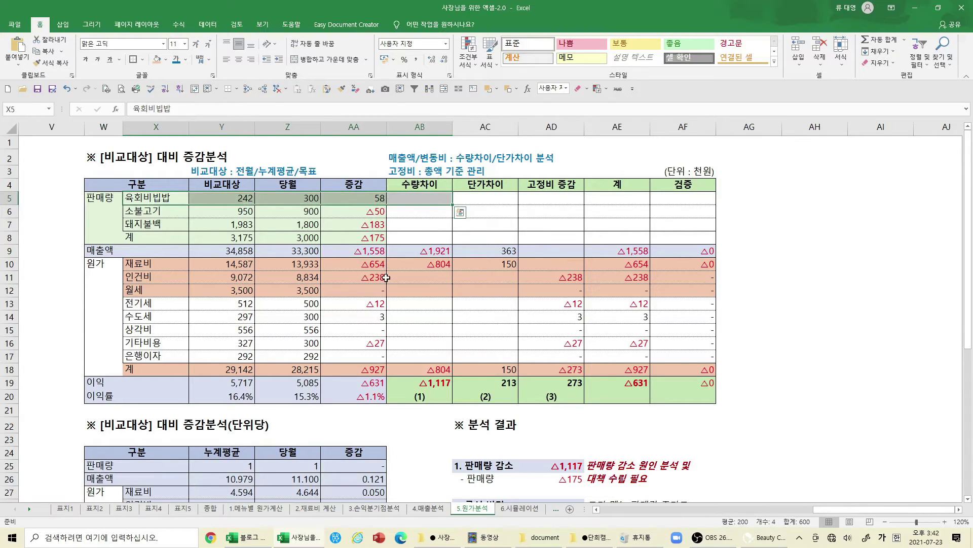
Trace the precedents of the 매출액 수량차이 formula, and review the 비교 basis column of the 단위당 table and the 판매량 계 source cell.
left_click(431, 251)
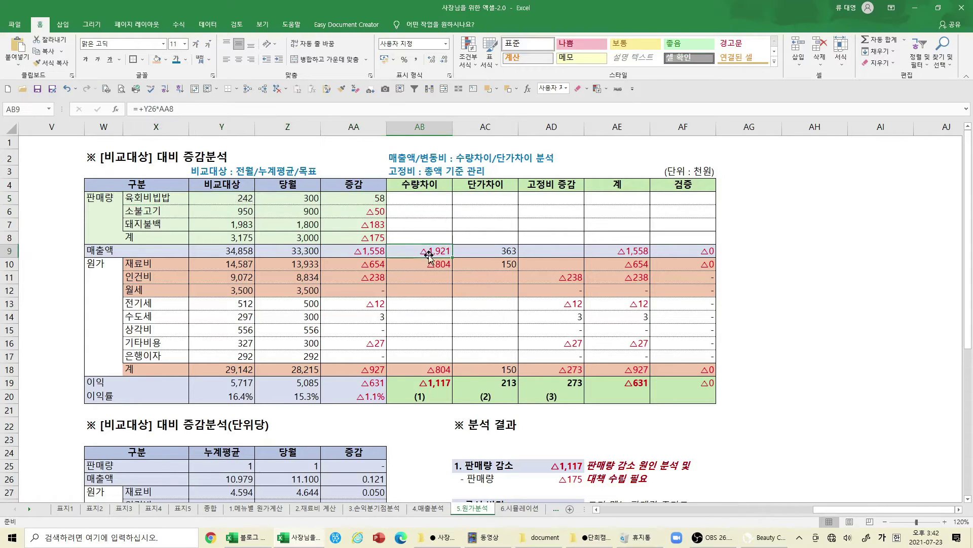
left_click(246, 89)
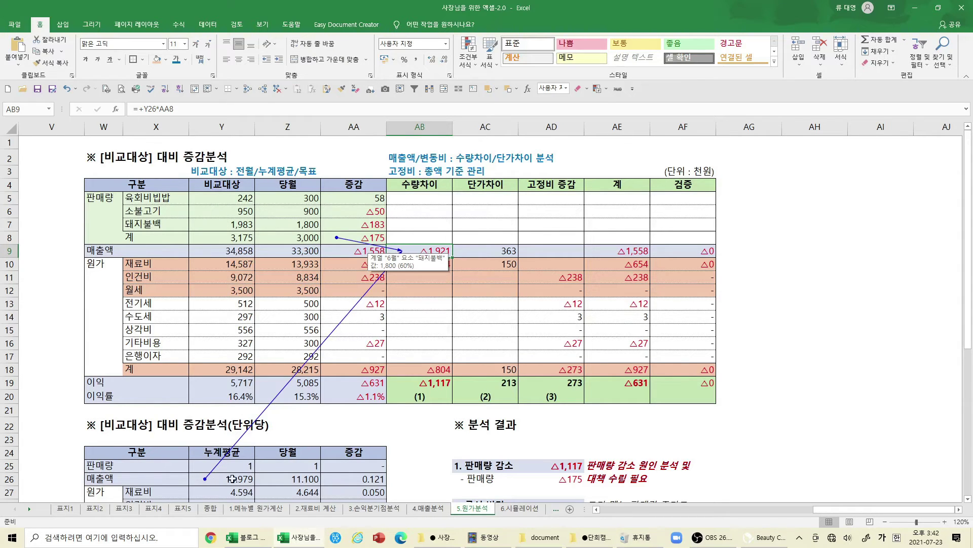
scroll(231, 458, "down", 2)
scroll(177, 359, "down", 2)
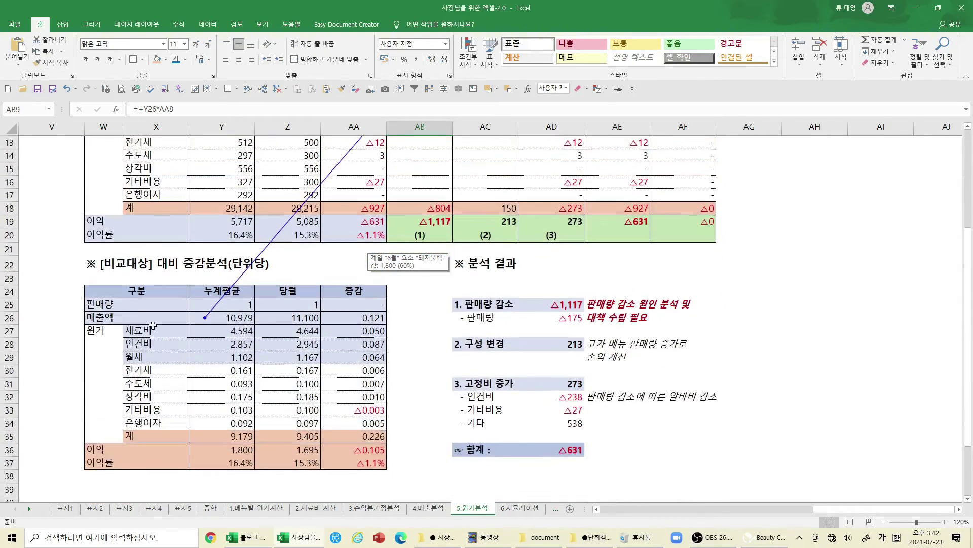
left_click_drag(105, 269, 386, 466)
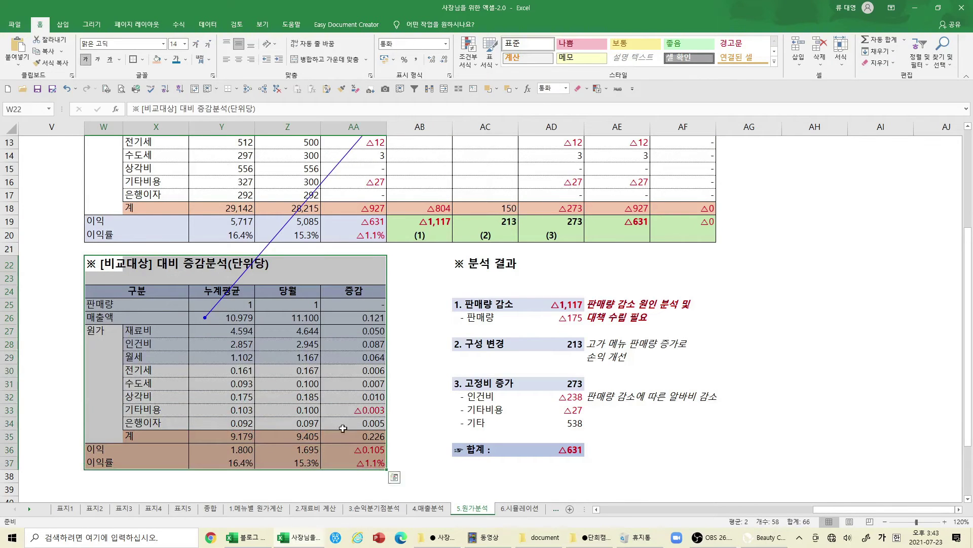
left_click_drag(240, 316, 243, 415)
scroll(242, 355, "up", 4)
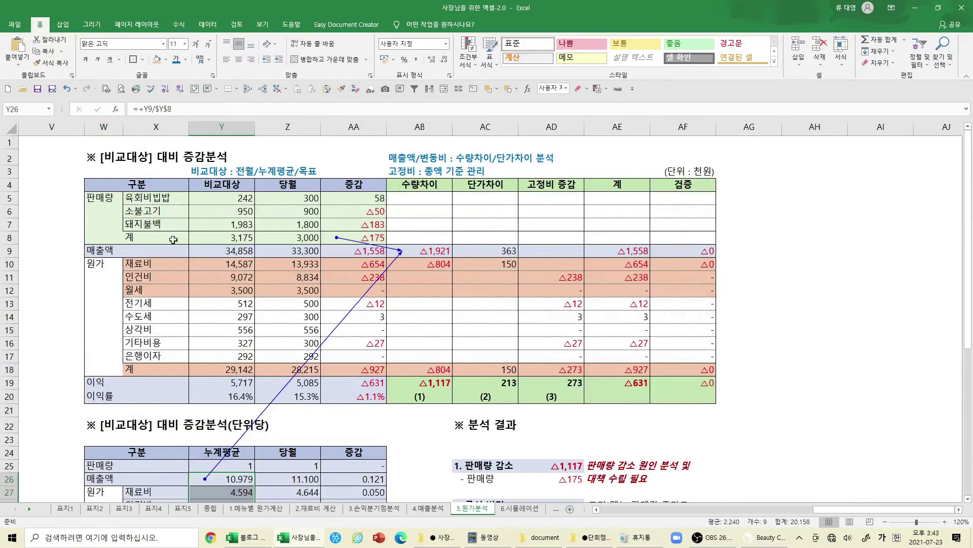
left_click(226, 242)
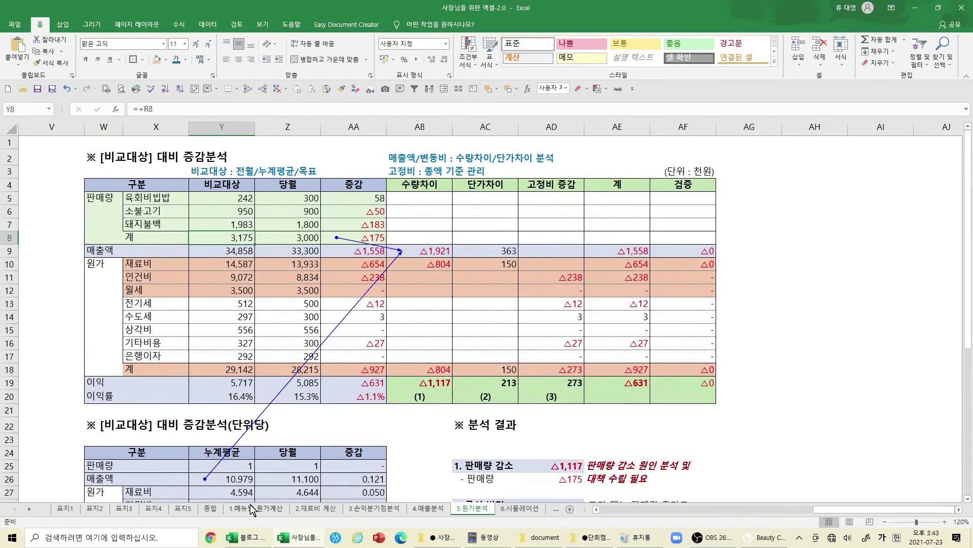
Replace the 누계평균 header of the 단위당 table with a copy of the 비교대상 header from the table above.
scroll(238, 467, "down", 2)
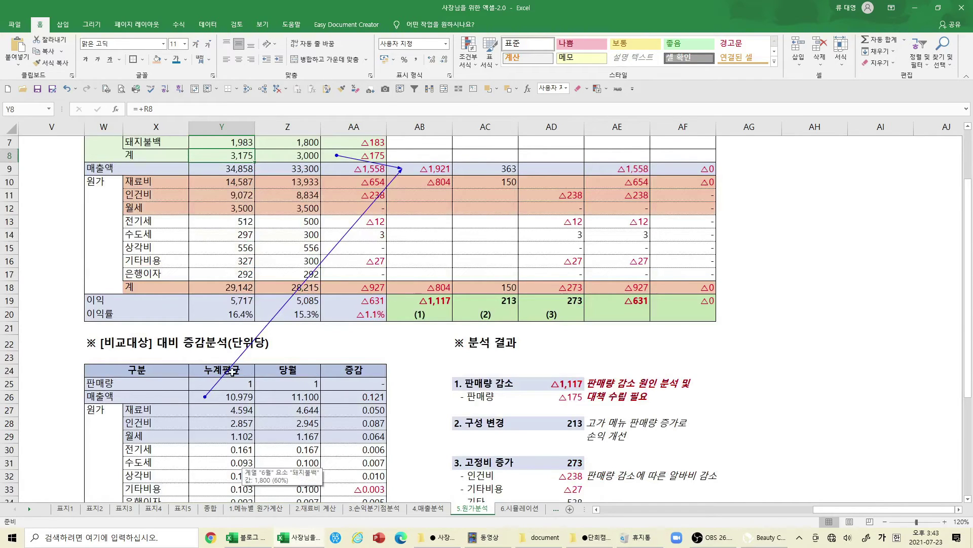
scroll(226, 378, "up", 2)
left_click(224, 188)
key("ctrl+c")
left_click(228, 454)
key("ctrl+v")
Check the 비교대상 formulas for 매출액 and the cost 계 in the 단위당 table.
scroll(246, 424, "down", 3)
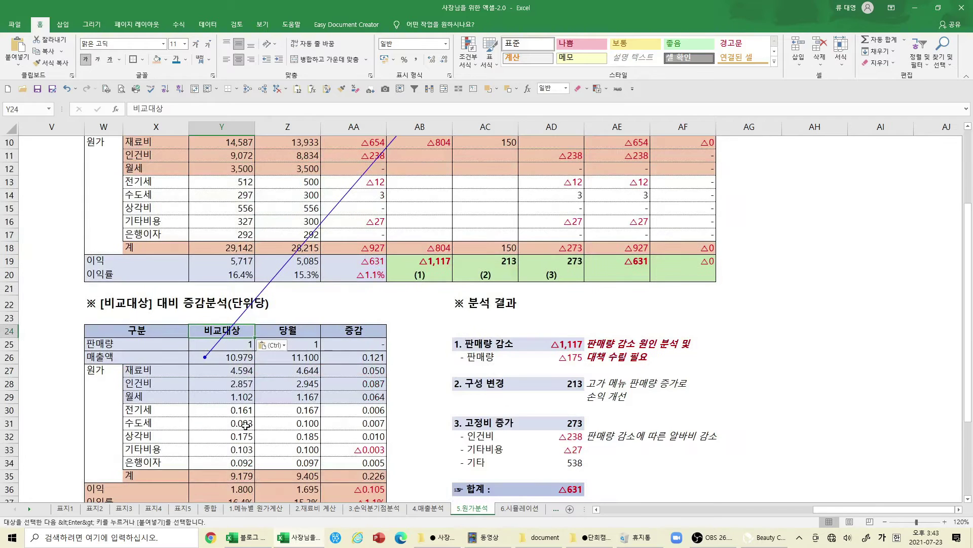
left_click(244, 356)
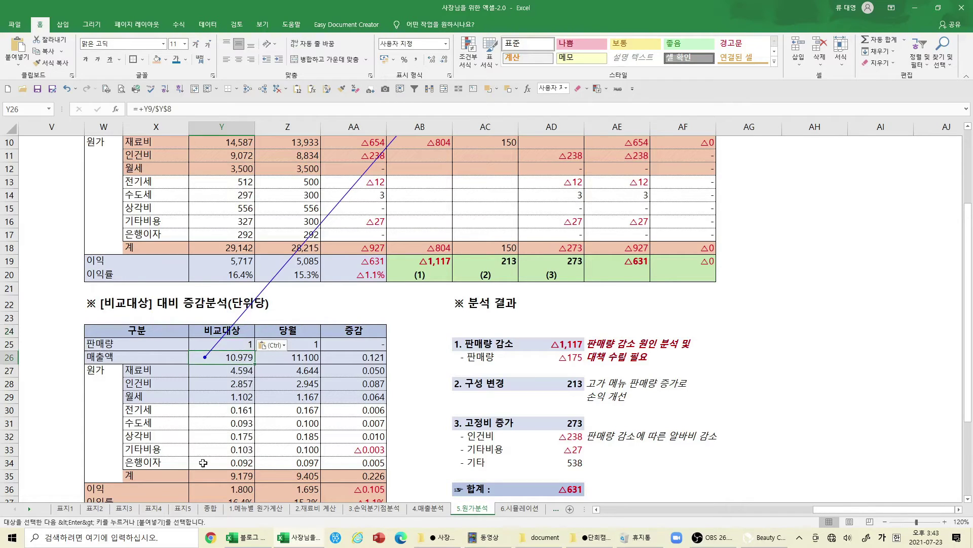
left_click(216, 479)
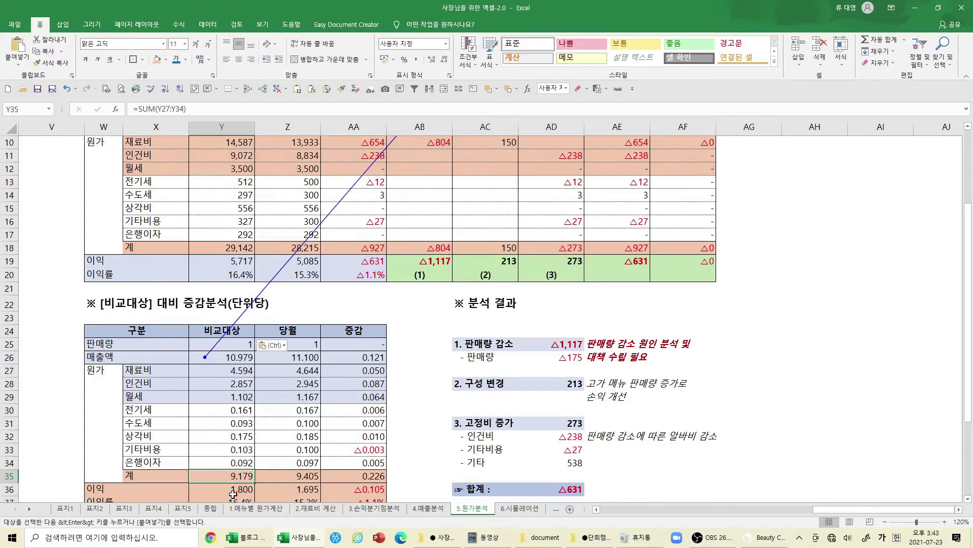
scroll(236, 494, "down", 1)
scroll(273, 429, "up", 4)
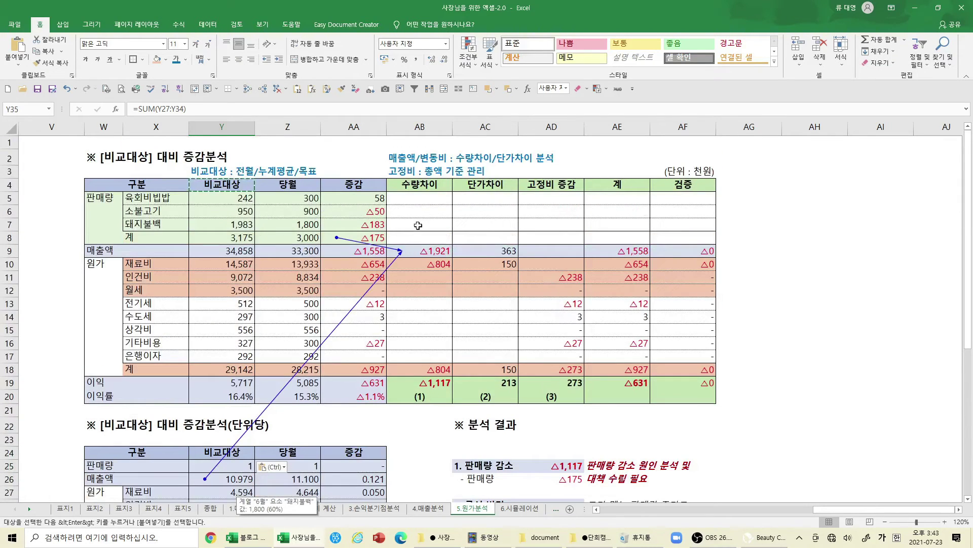
Inspect the 매출액 수량차이 formula =+Y26*AA8 and its referenced cells, keeping the formula as it is.
left_click(425, 251)
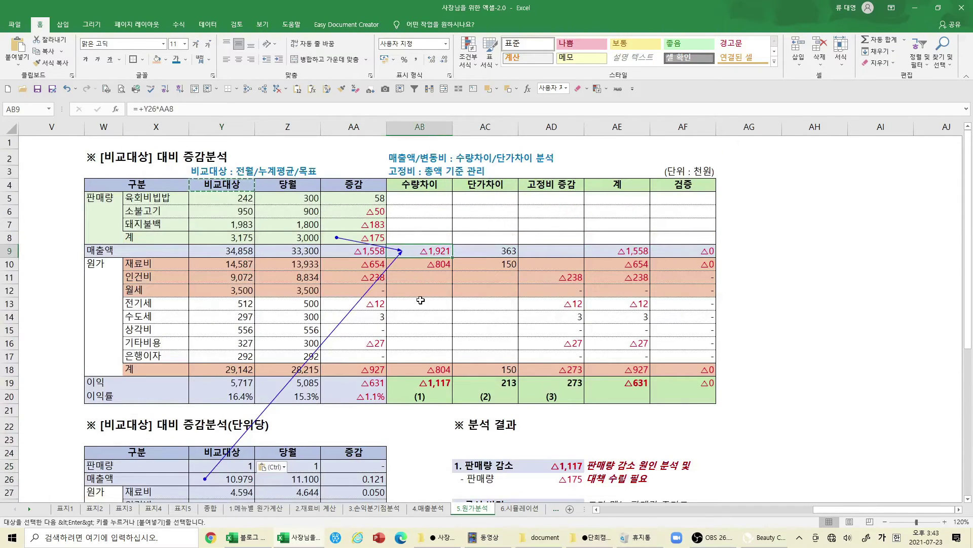
type("=+Y26*AA8")
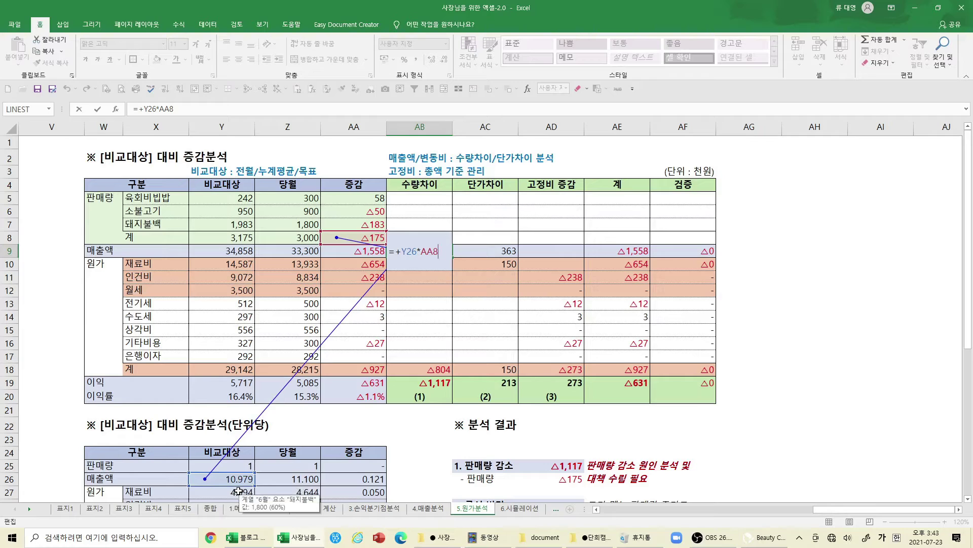
key("ctrl+Return")
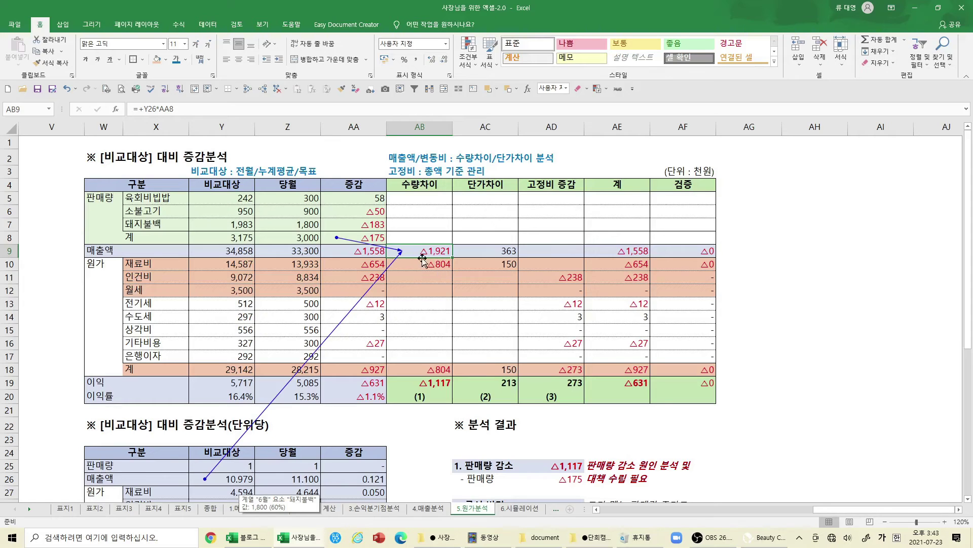
Trace and inspect the 매출액 단가차이 formula, compare it with the 수량차이 amount, and clear the trace arrows.
left_click(468, 249)
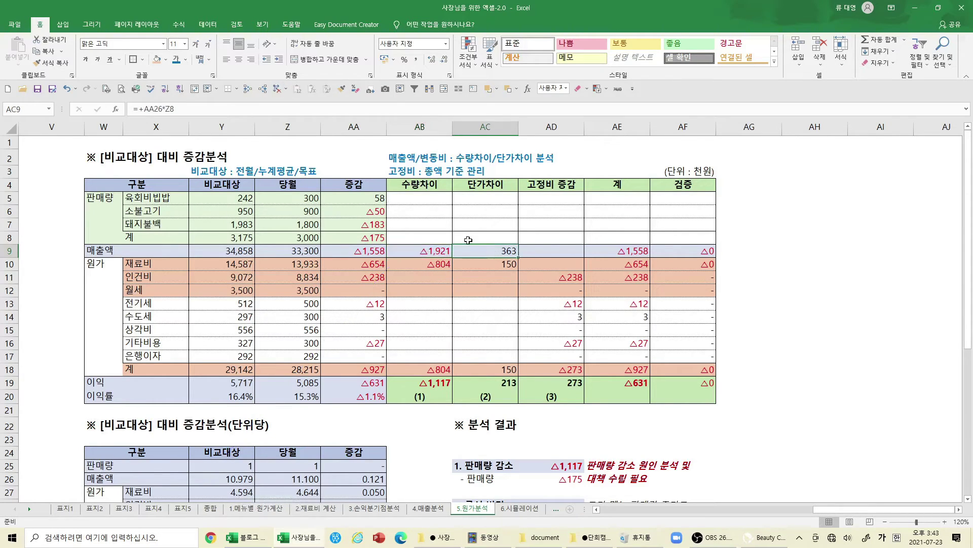
left_click(246, 90)
key("F2")
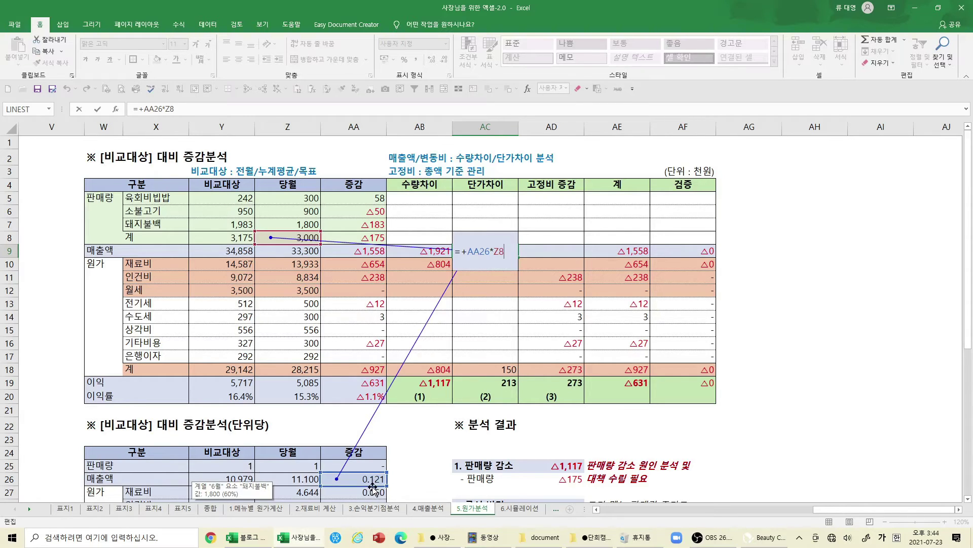
key("ctrl+Return")
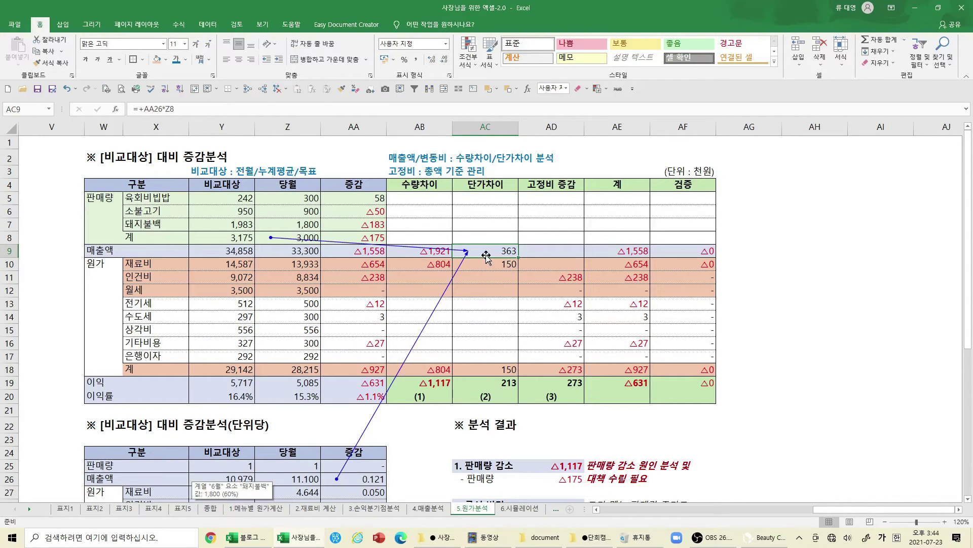
left_click_drag(482, 253, 413, 254)
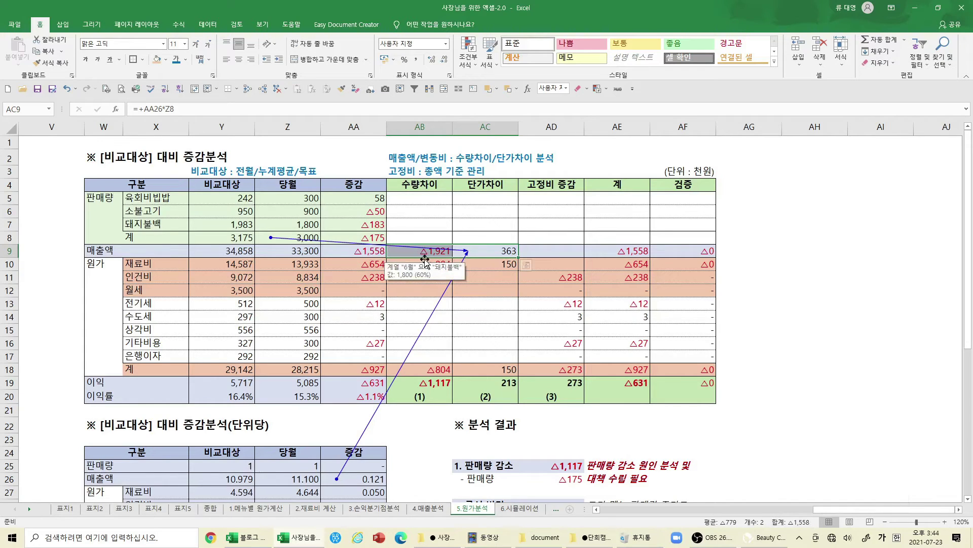
left_click(280, 91)
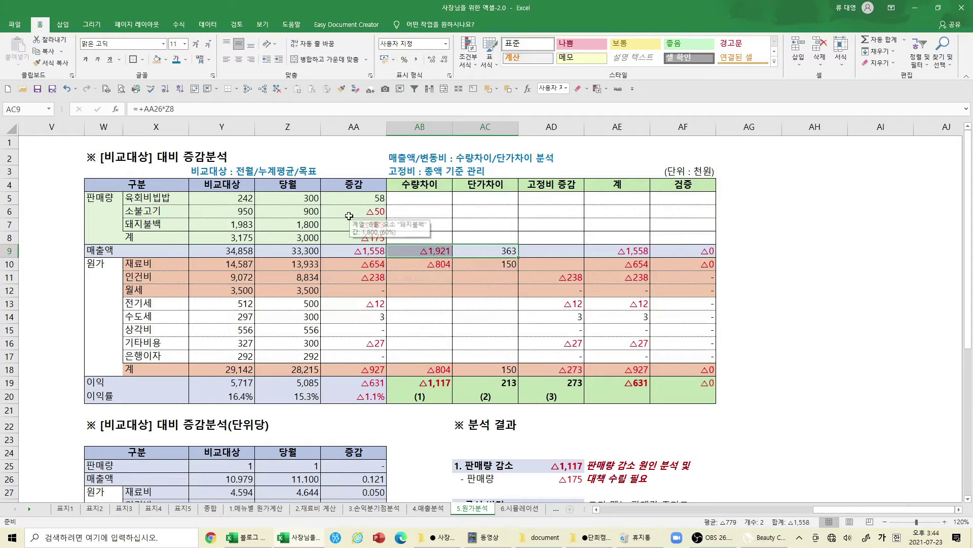
Check the 재료비 증감 formula, and trace the precedents of the 재료비 수량차이 back to the 단위당 table.
left_click(356, 264)
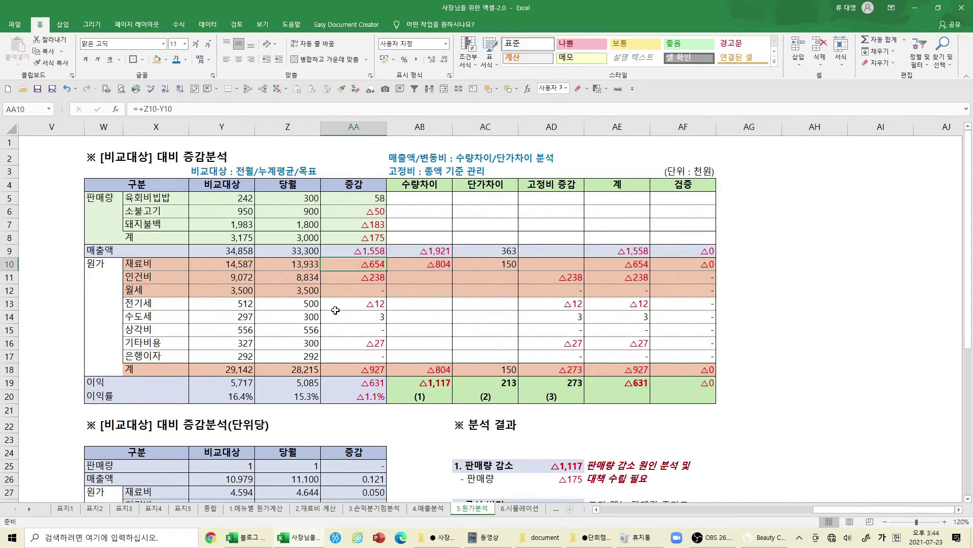
key("Right")
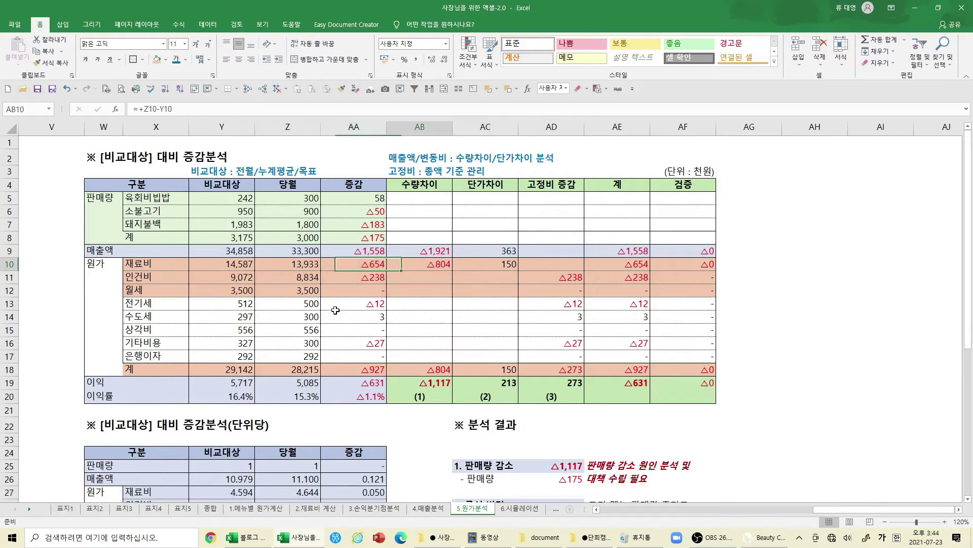
left_click(248, 90)
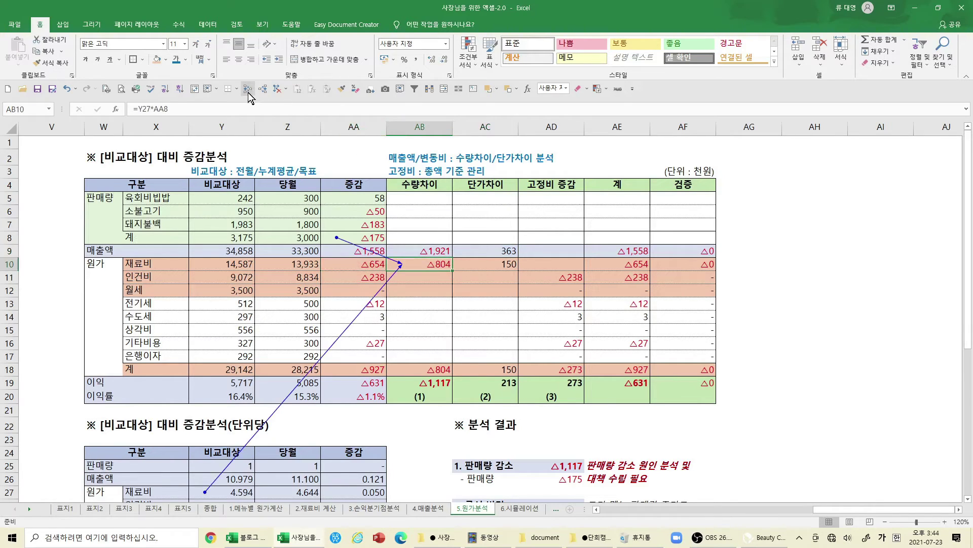
left_click(213, 491)
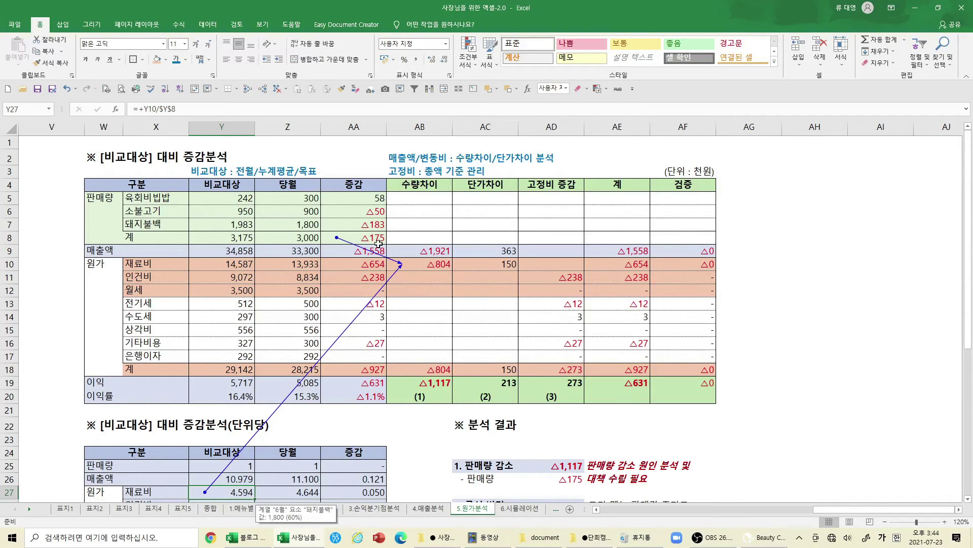
left_click(414, 267)
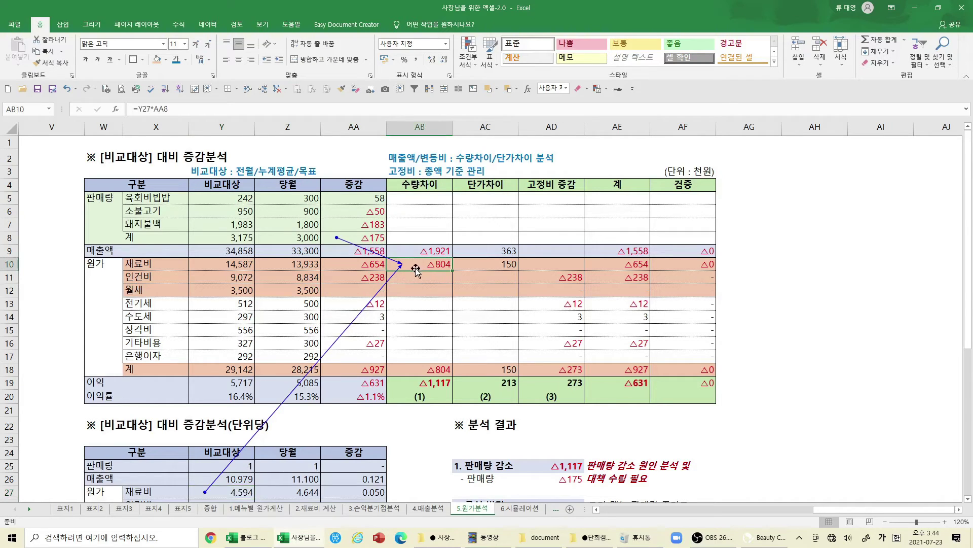
Clear the old arrows, trace the precedents of the 재료비 단가차이, and compare it with the 재료비 수량차이.
left_click(484, 267)
left_click(276, 91)
left_click(248, 88)
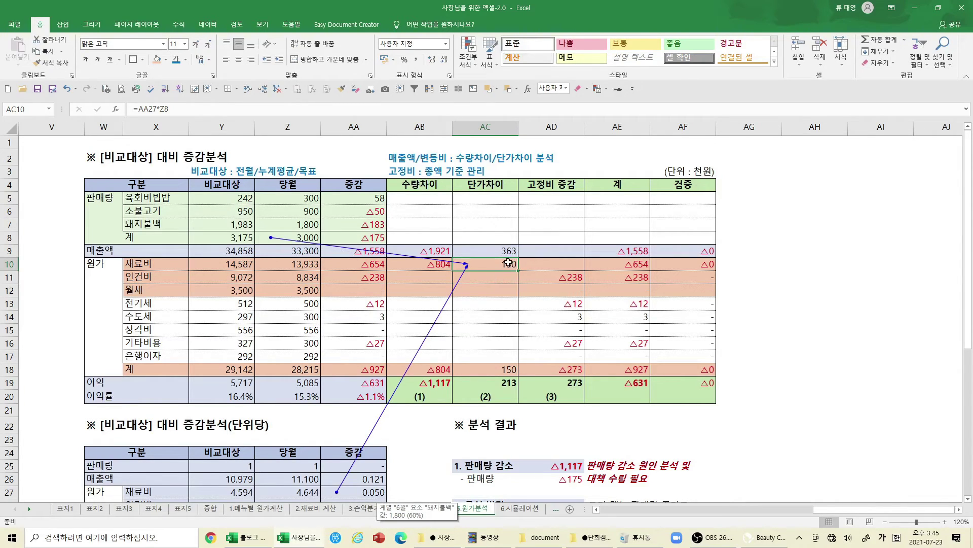
left_click_drag(508, 263, 420, 267)
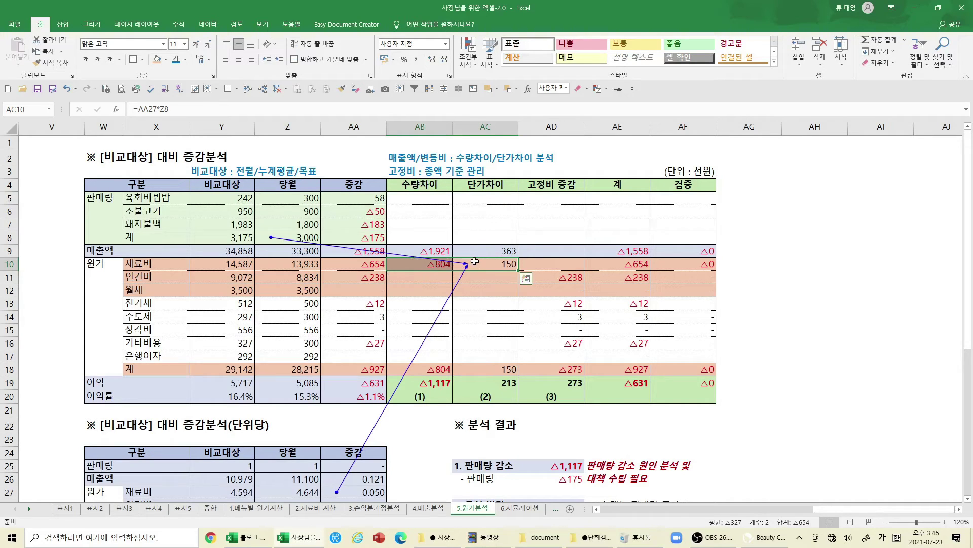
Review the 고정비 증감 amounts for 인건비 to 은행이자, and check the 계 column formulas for 매출액 and the cost rows.
left_click_drag(145, 281, 551, 359)
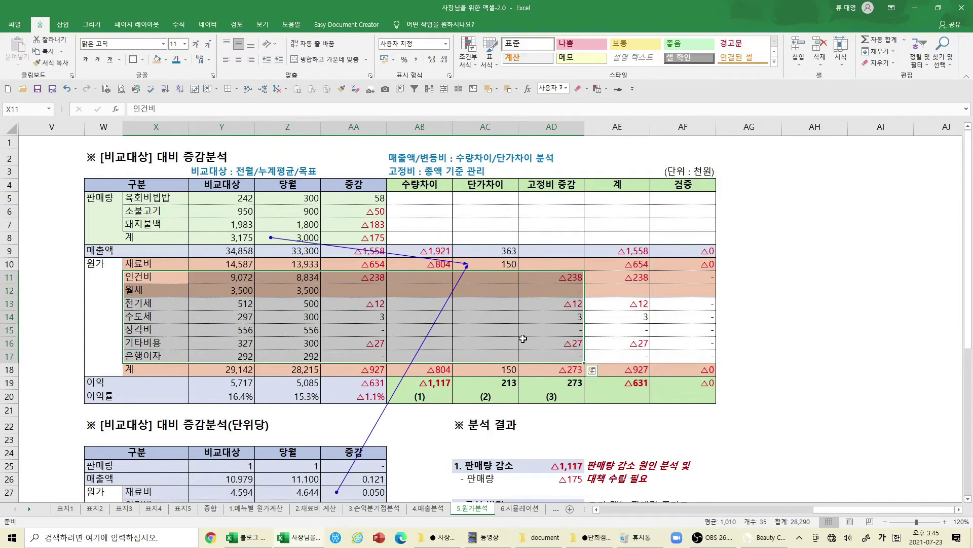
left_click_drag(552, 279, 544, 364)
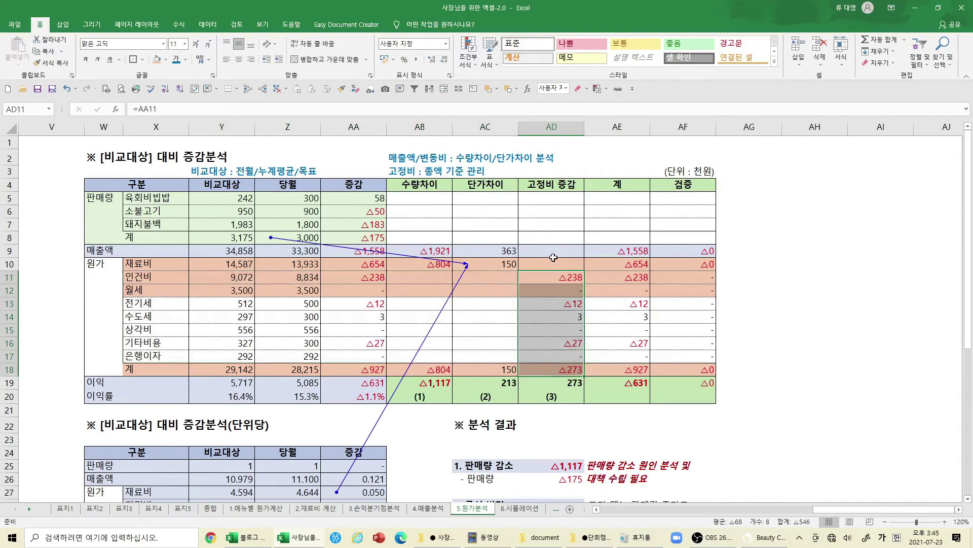
double_click(616, 250)
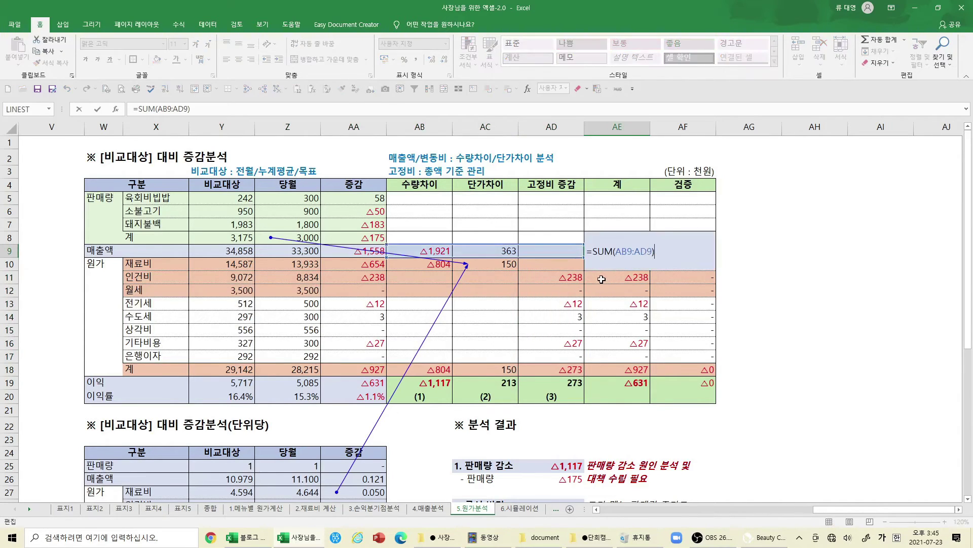
key("Escape")
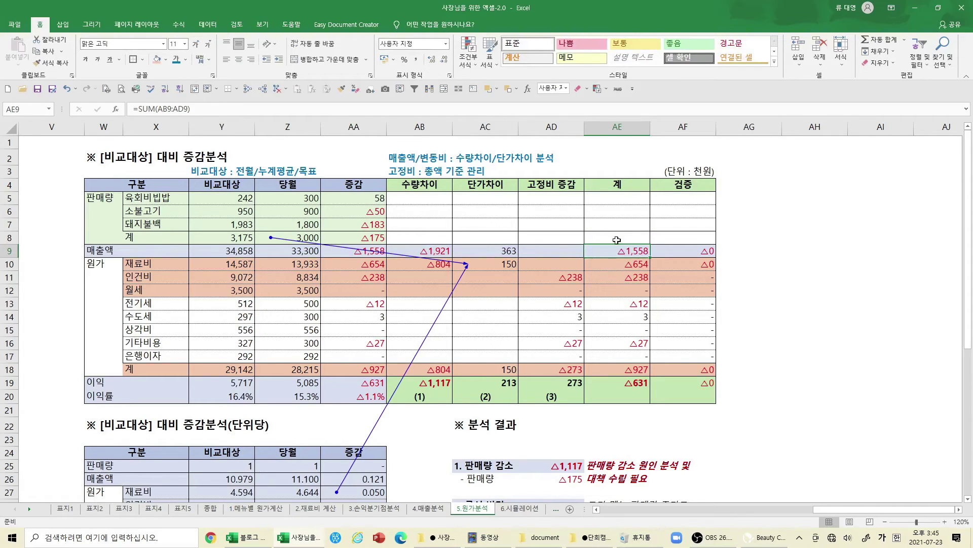
left_click_drag(611, 264, 619, 361)
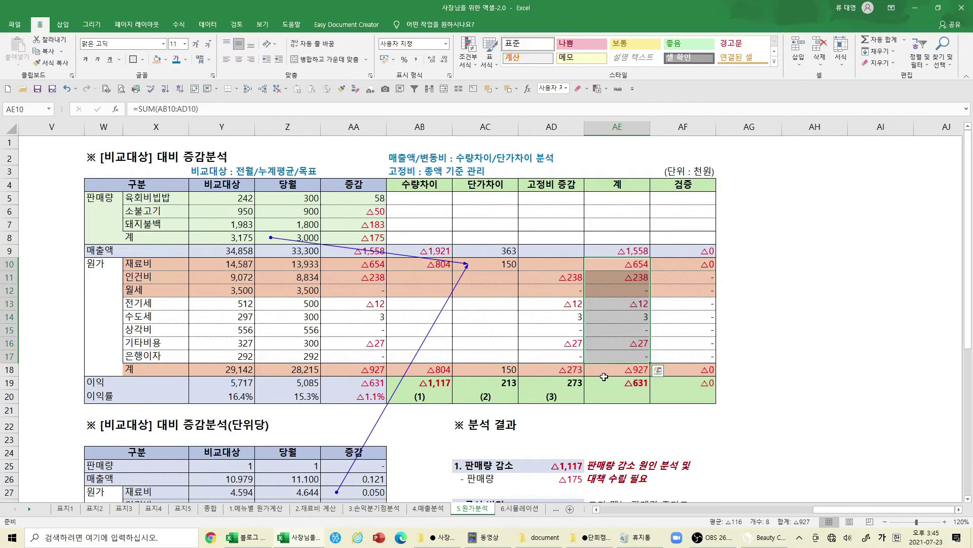
Examine the 수량차이 formulas for 매출액, 재료비 and 이익, and compare the 이익 row's 수량차이 with its 단가차이.
left_click(443, 248)
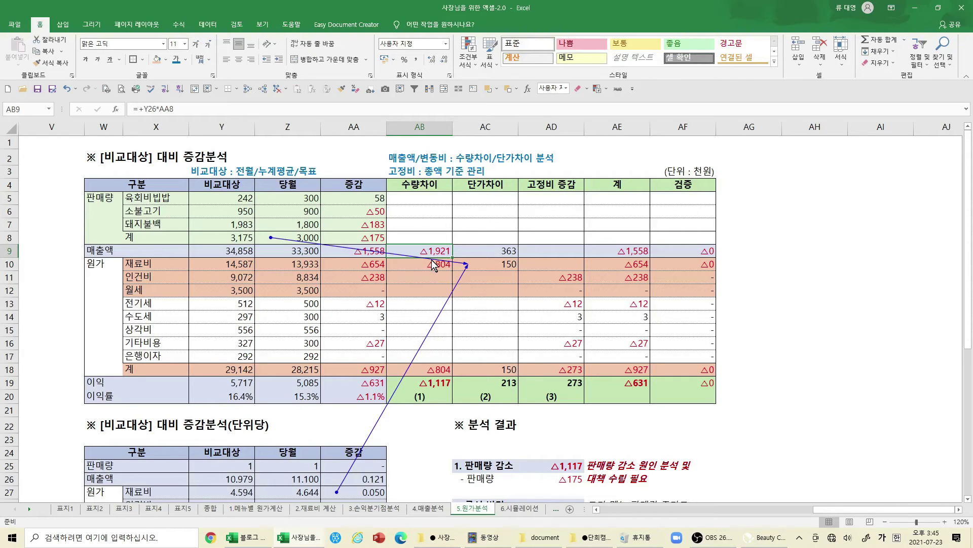
left_click(430, 263)
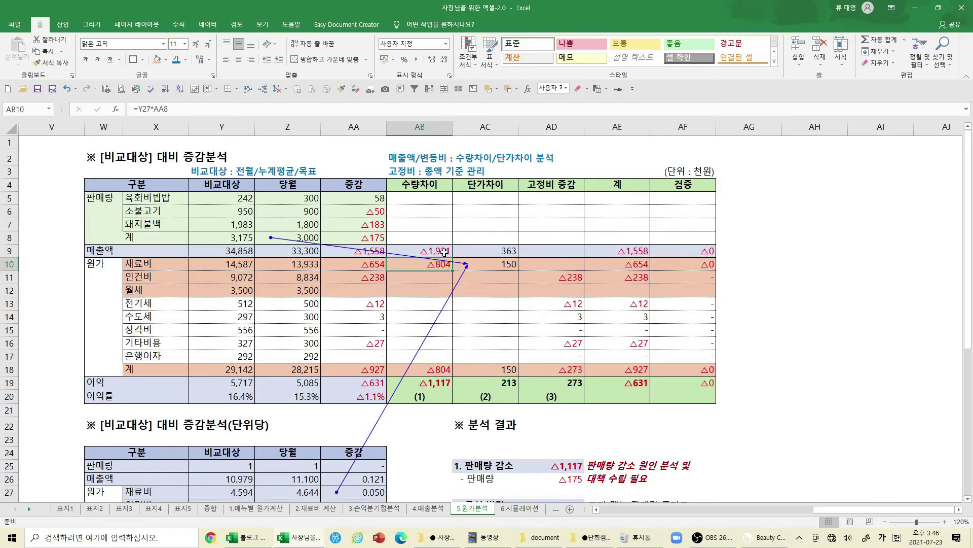
left_click(436, 387)
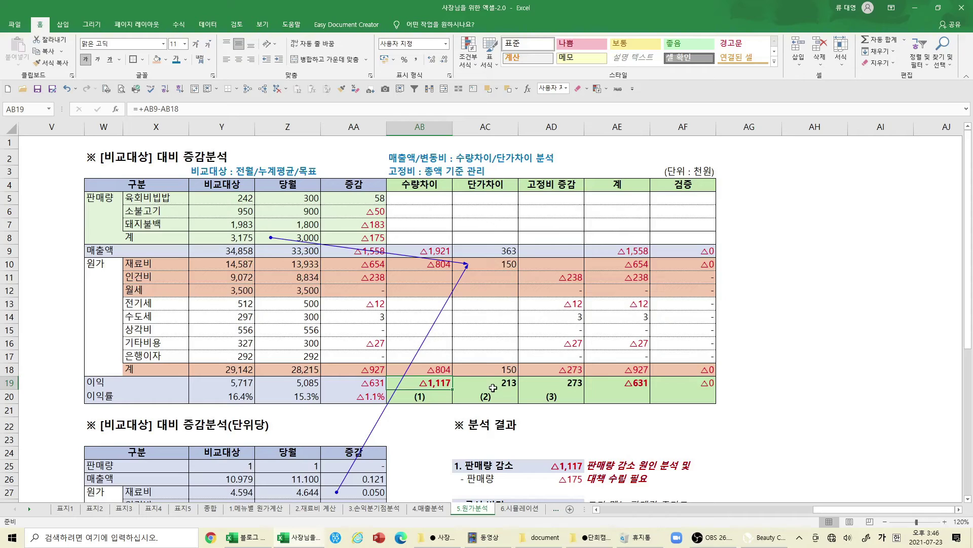
left_click_drag(492, 383, 435, 386)
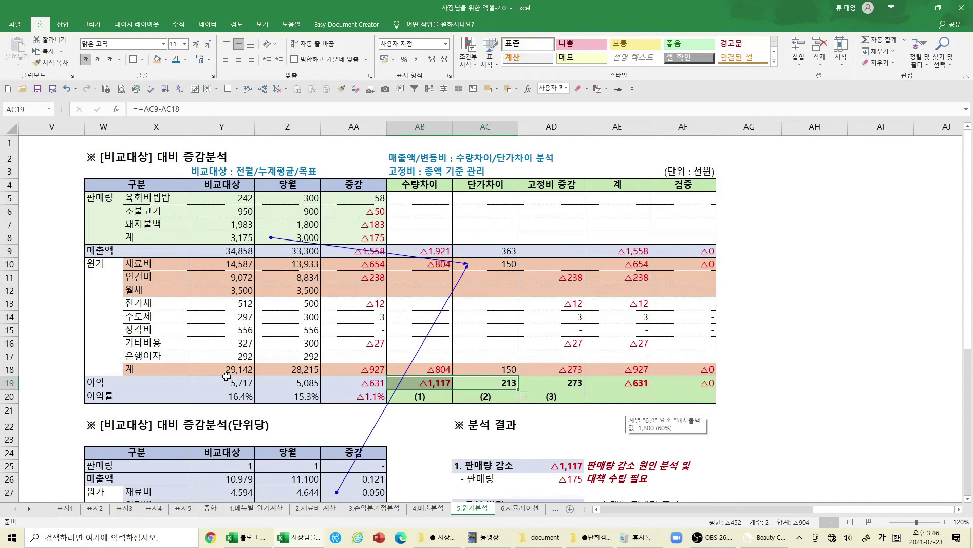
Compare the 인건비 to 은행이자 sums for 비교대상 and 당월, and sum the 이익 row's 수량차이, 단가차이 and 고정비 증감.
left_click_drag(226, 277, 224, 356)
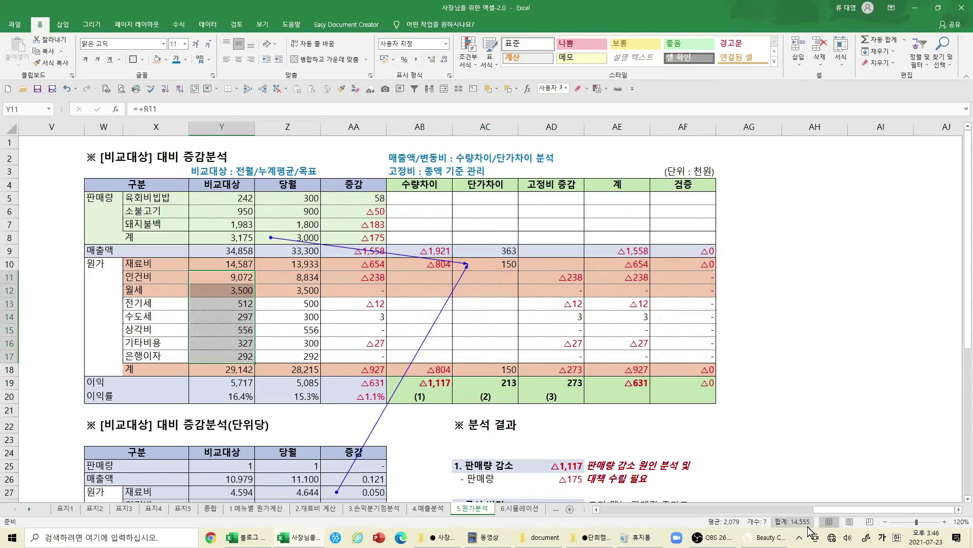
left_click_drag(290, 278, 292, 354)
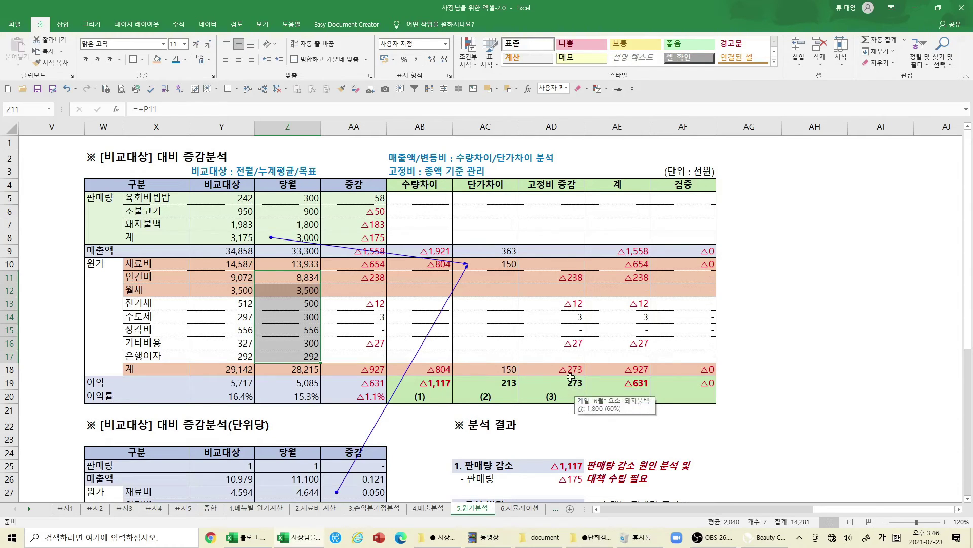
left_click_drag(437, 382, 563, 384)
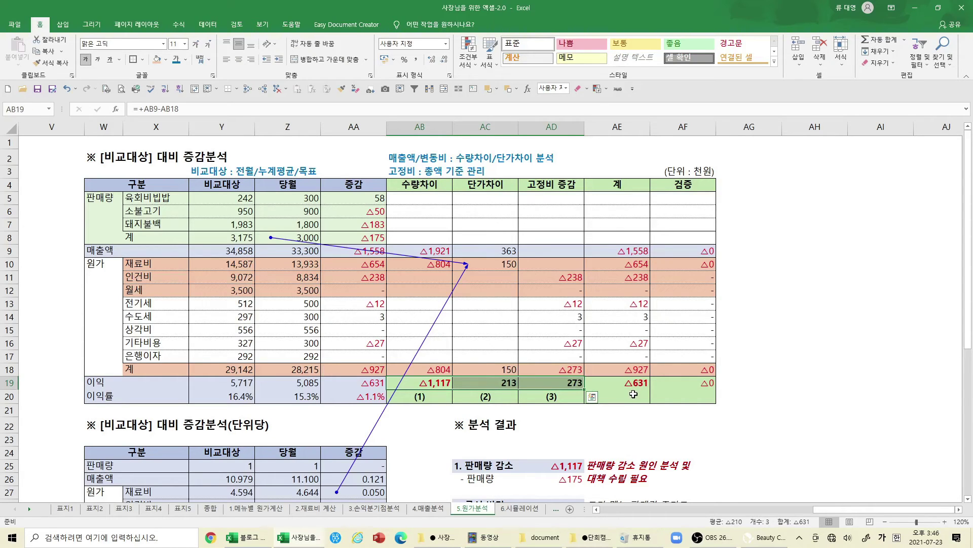
key("Left")
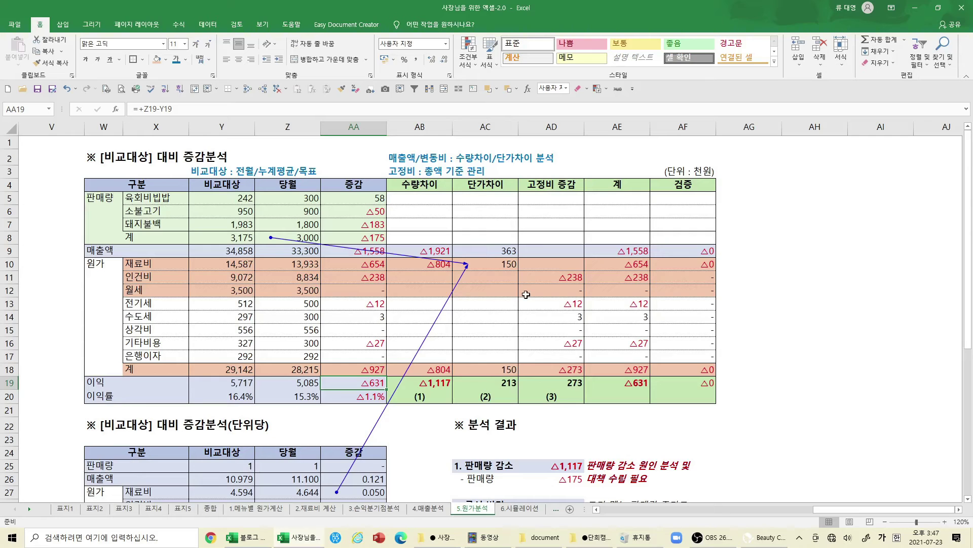
Clear the old arrows and trace the precedents of the 판매량 감소 amount in the 분석 결과 section.
scroll(517, 314, "down", 3)
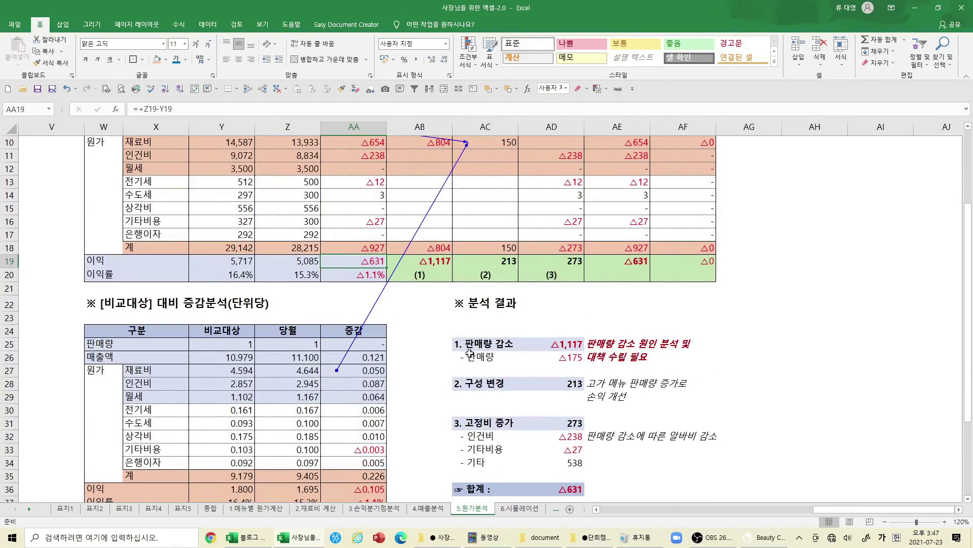
left_click(544, 348)
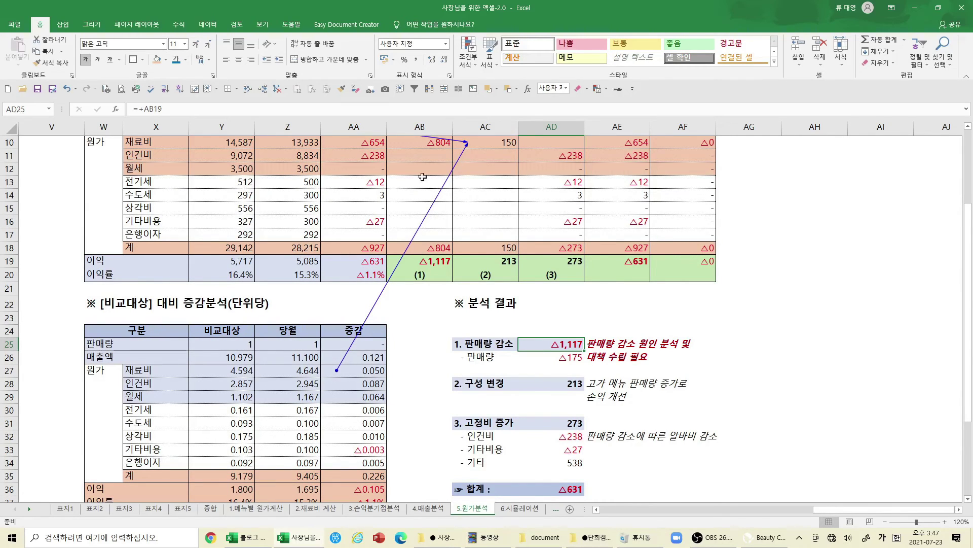
left_click(277, 89)
left_click(248, 89)
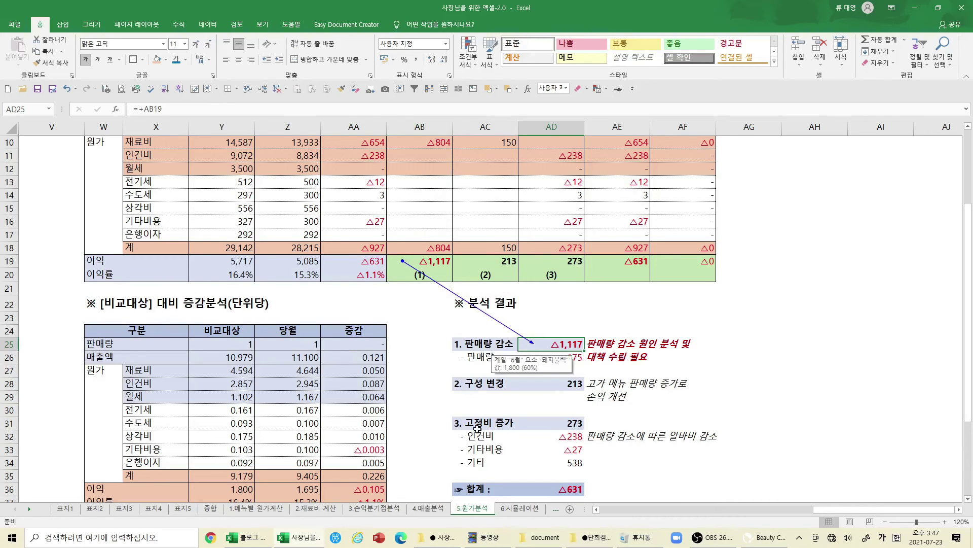
Compare the total 판매량 증감 with the 판매량 line in 분석 결과, and check the 판매량 감소 and 구성 변경 formulas.
scroll(254, 252, "up", 2)
left_click(364, 196)
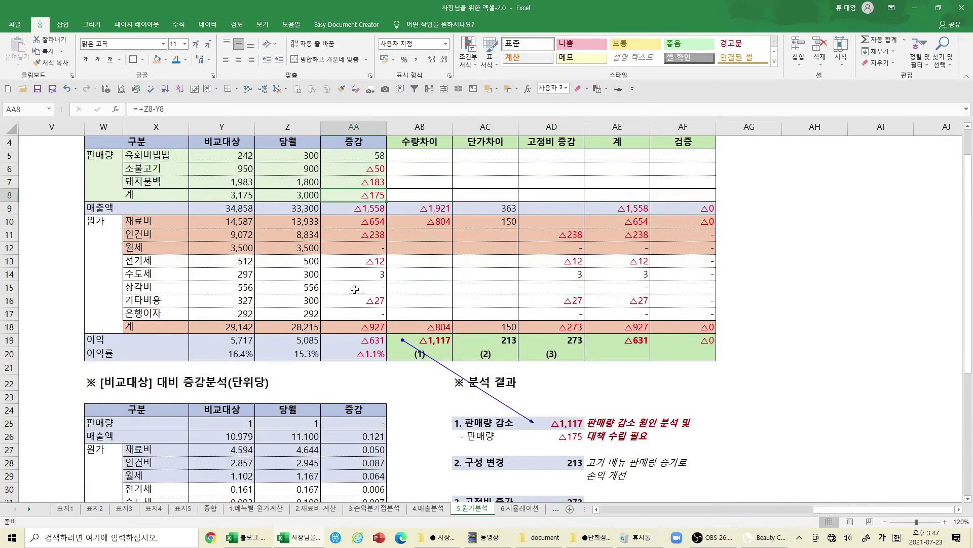
scroll(359, 330, "down", 1)
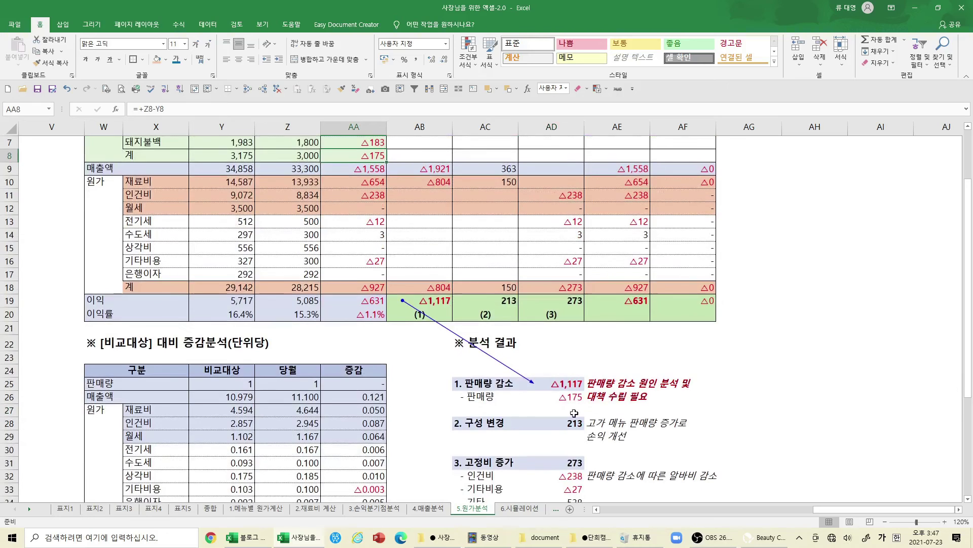
left_click(539, 400)
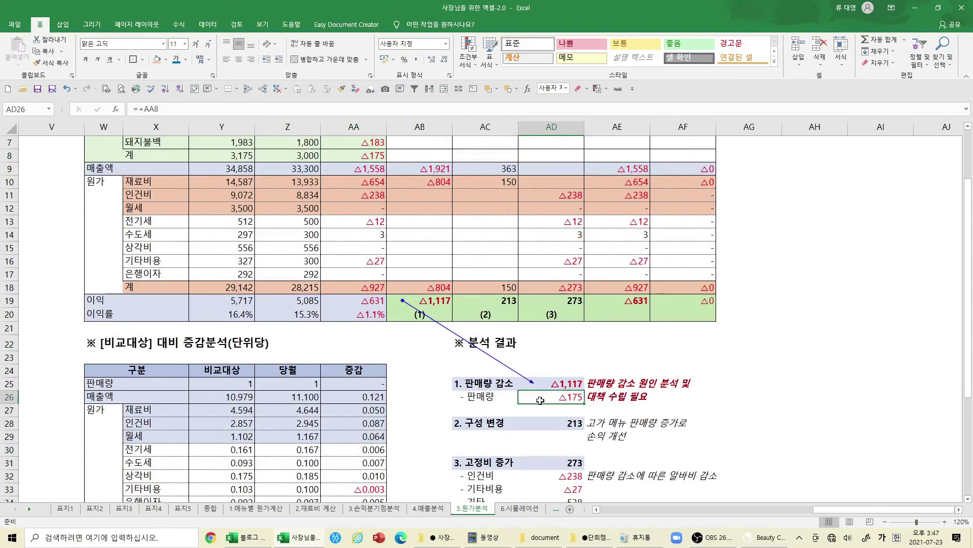
left_click(555, 385)
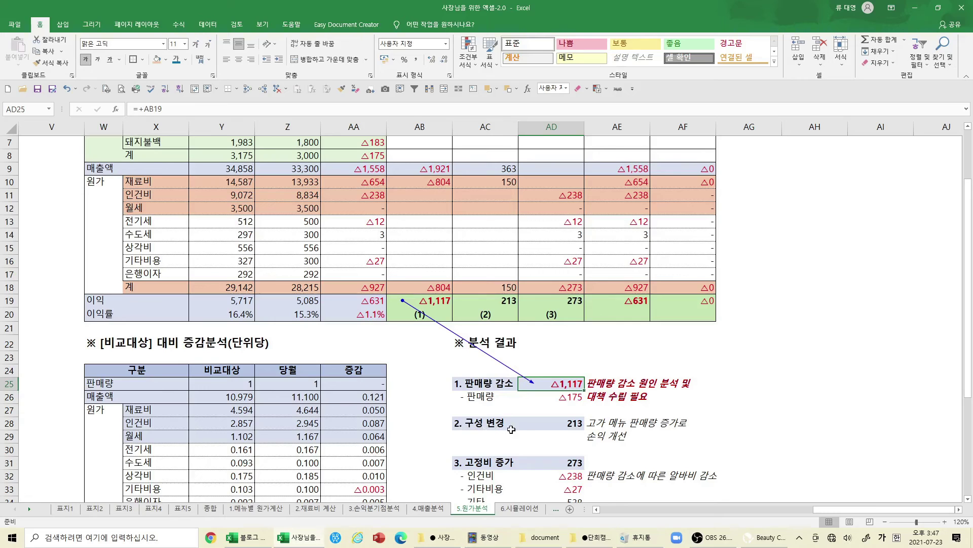
left_click(534, 424)
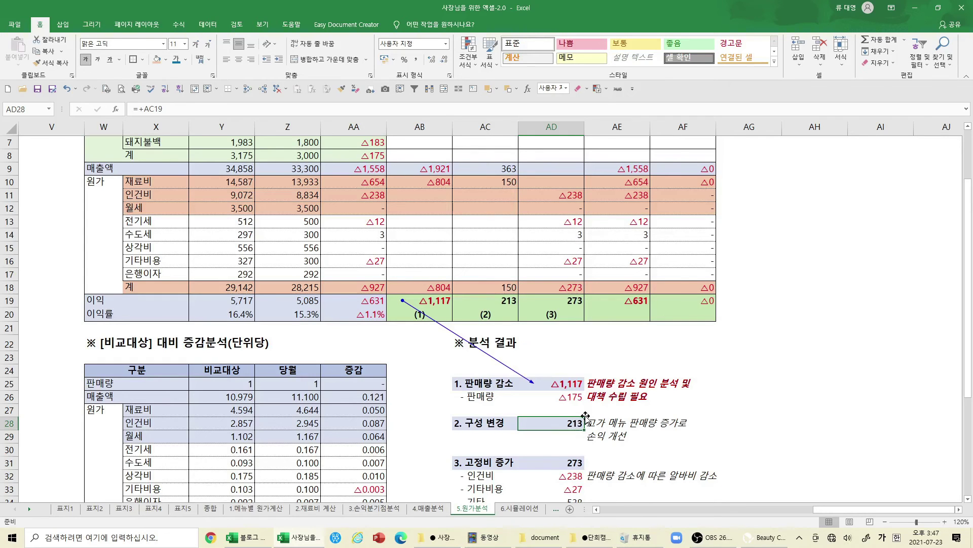
Change the third heading in the 분석 결과 section to "3. 고정비 증감".
scroll(575, 423, "down", 1)
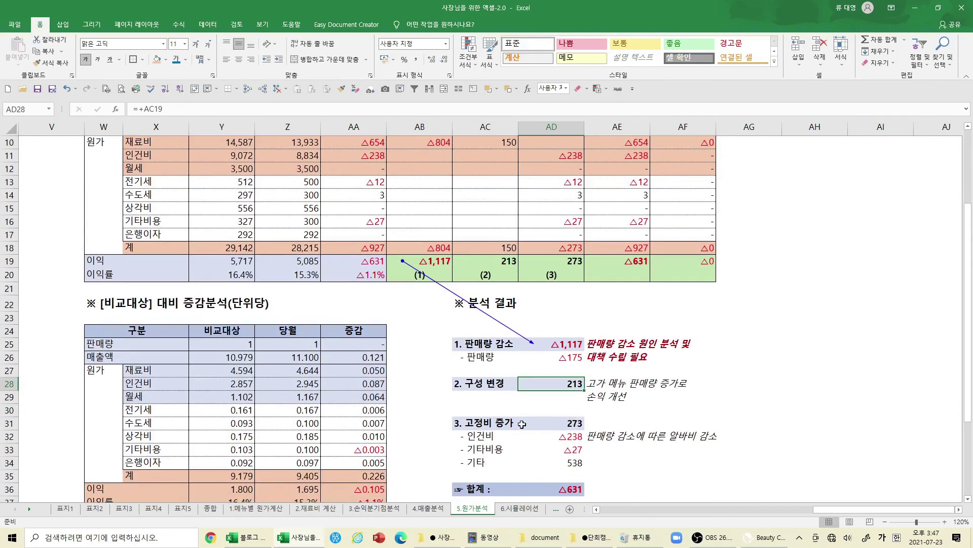
left_click(464, 425)
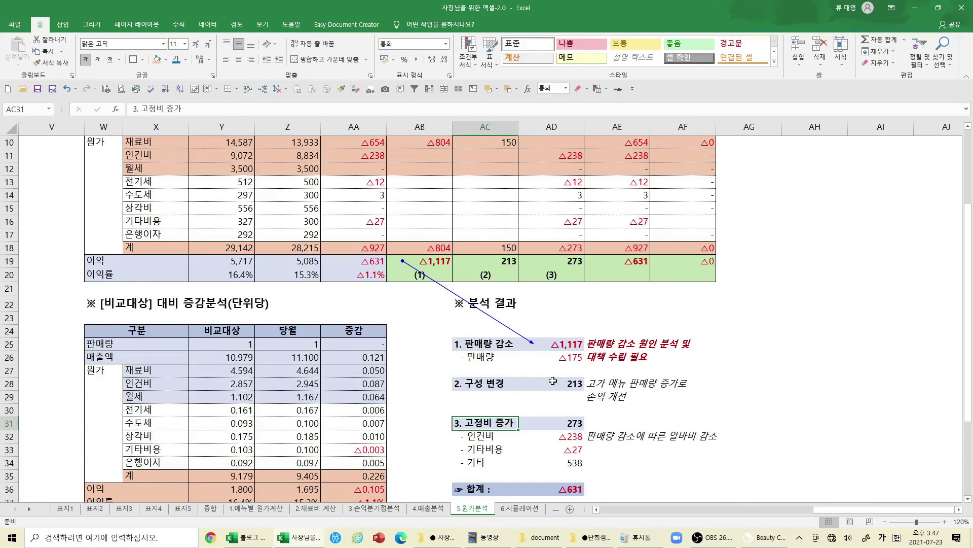
key("F2")
key("BackSpace")
type("감")
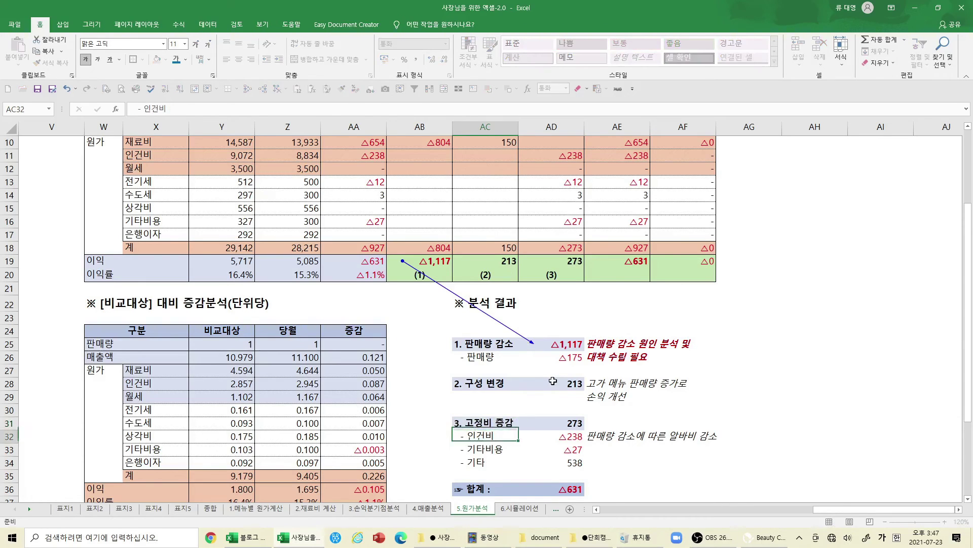
key("Return")
Check the formulas of the 인건비, 기타비용 and 기타 amounts under 고정비 증감 in the 분석 결과 section.
key("Right")
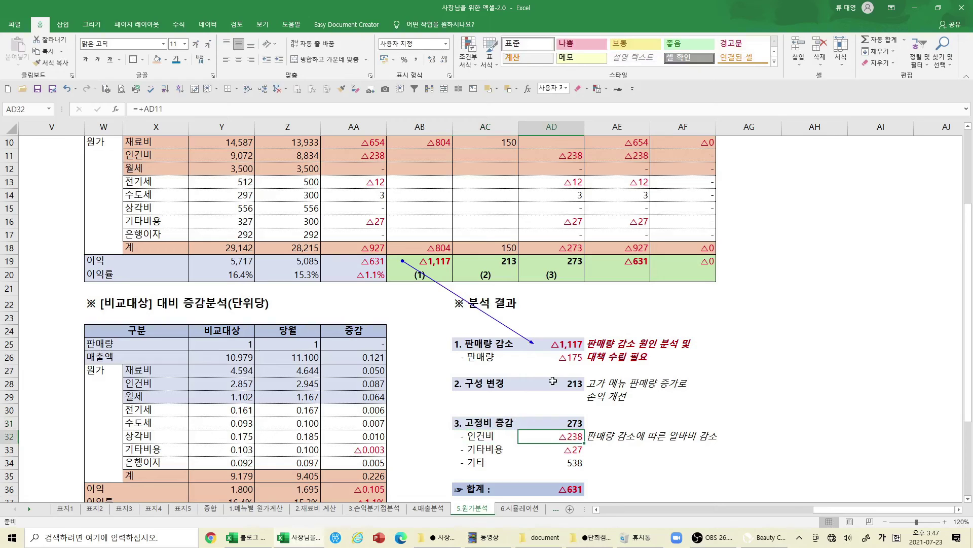
key("Down")
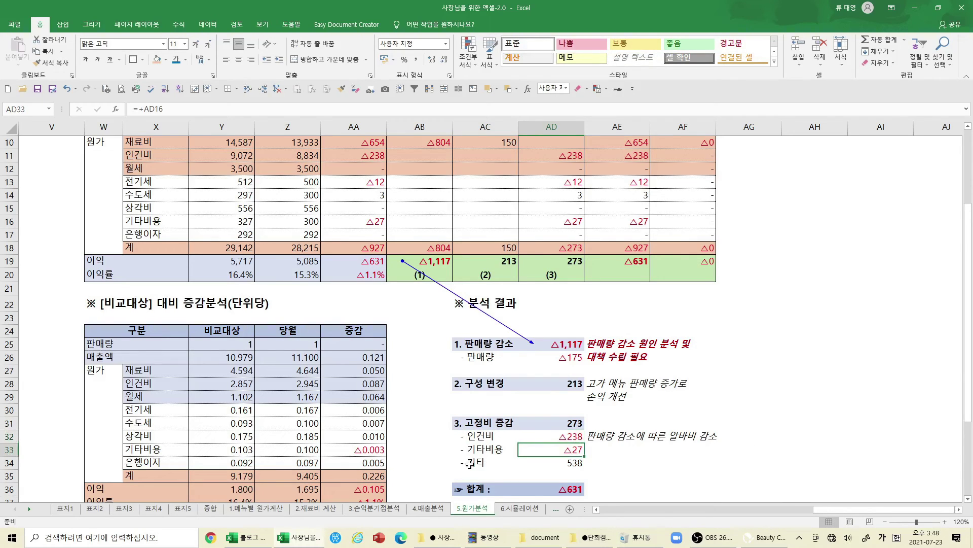
key("Down")
key("F2")
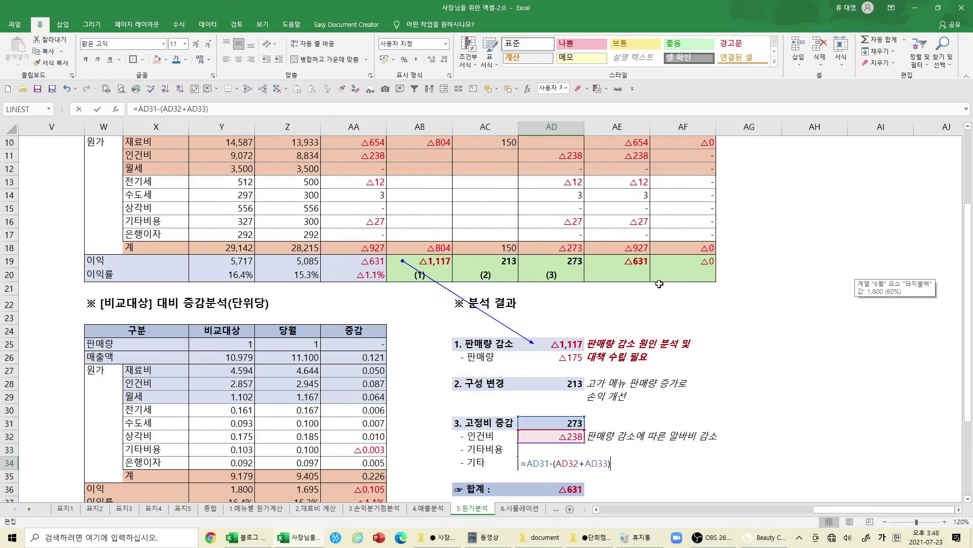
key("Return")
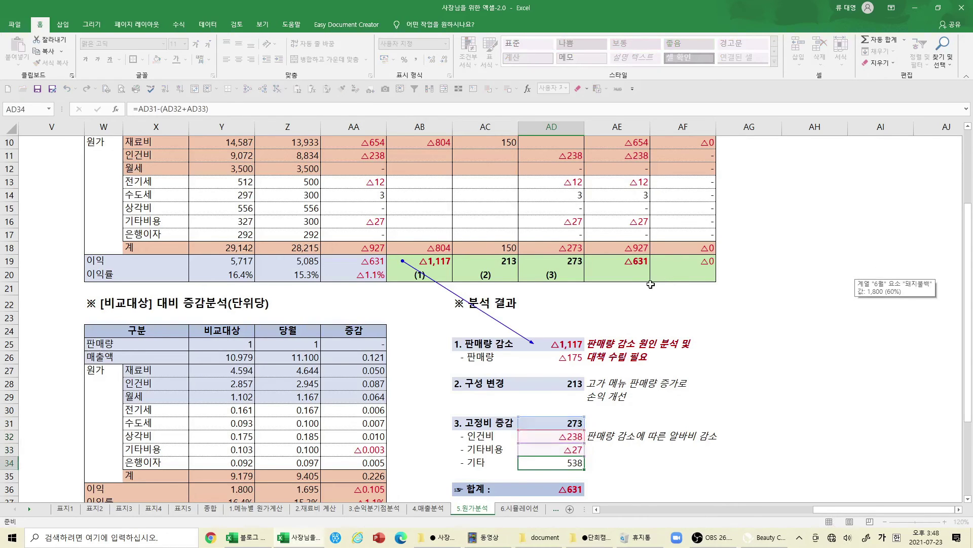
Reverse the sign of the AD19 reference in the 고정비 증감 amount of the 분석 결과 section.
key("Up")
key("Up")
key("Up")
key("Up")
key("F2")
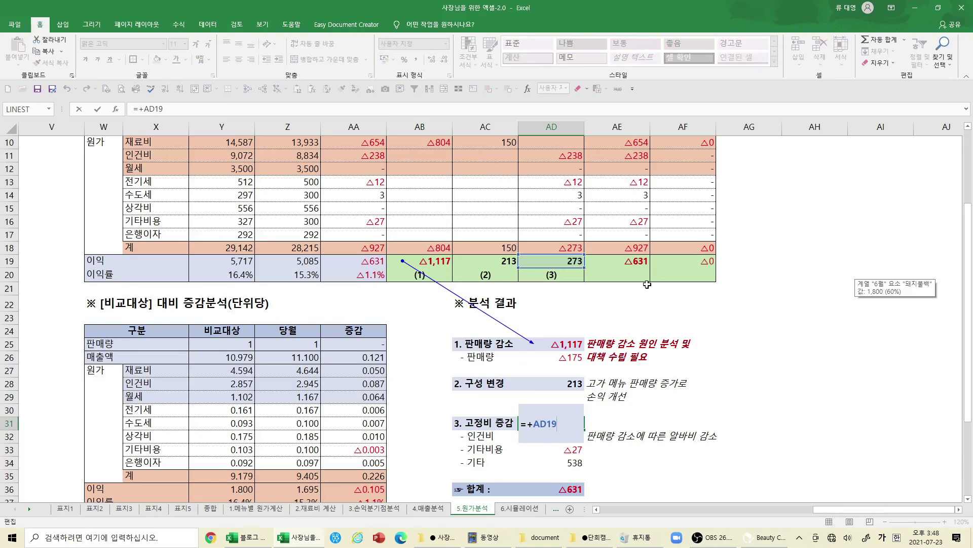
type("-")
key("Return")
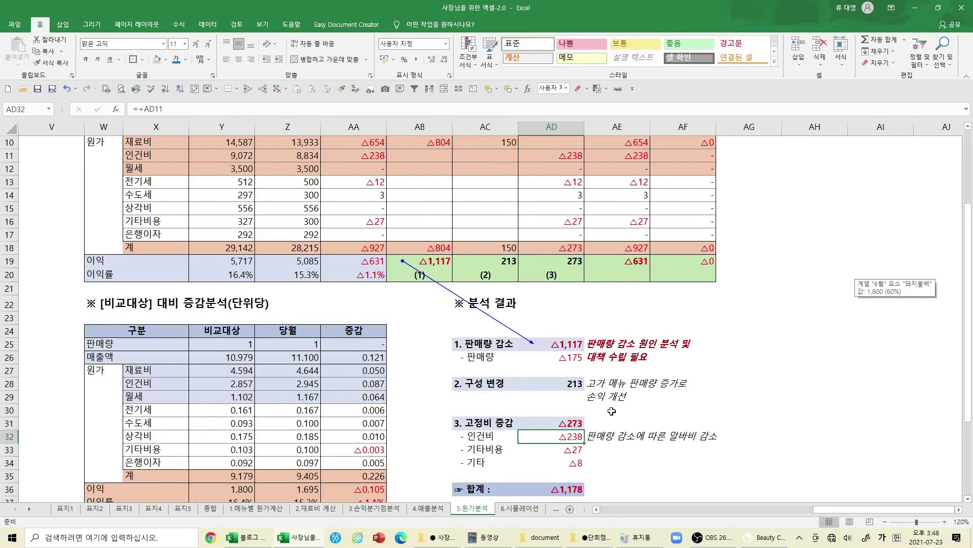
Check the 기타비용 amount in 분석 결과 and the 인건비 고정비 증감 formula, and review the 합계 row.
key("Down")
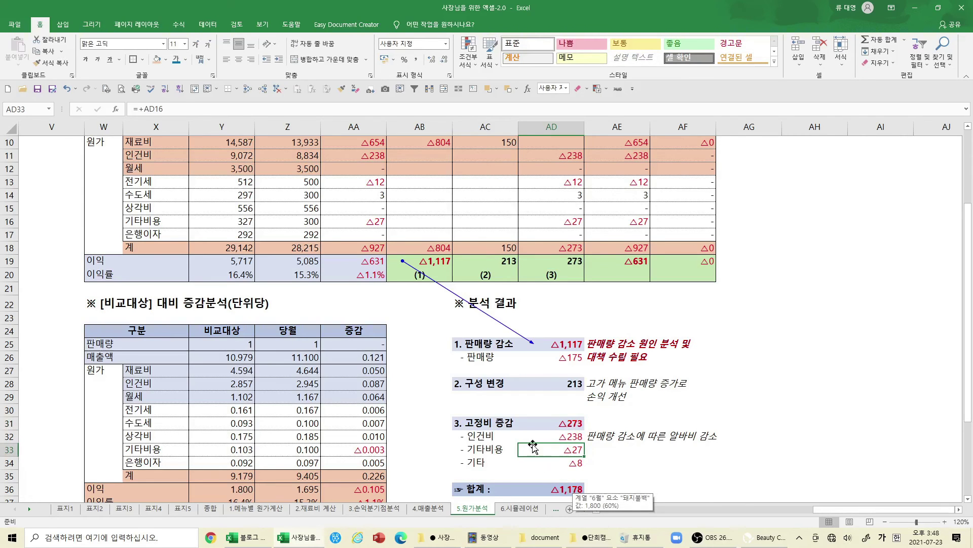
scroll(542, 264, "up", 1)
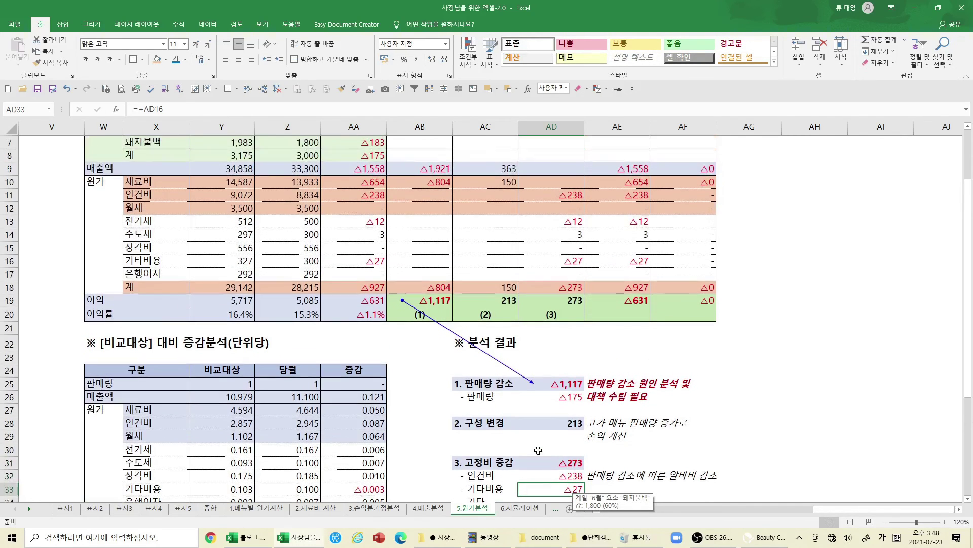
left_click(551, 196)
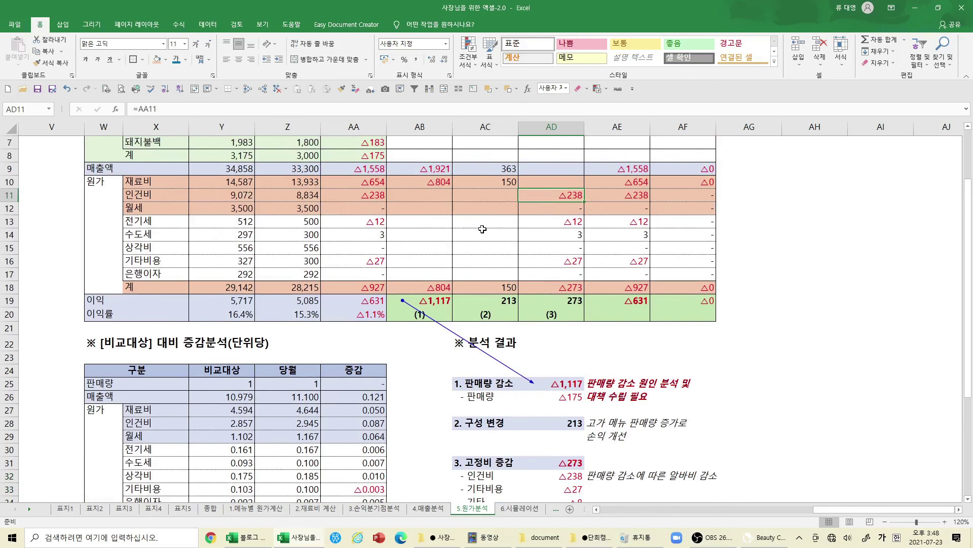
scroll(459, 230, "up", 1)
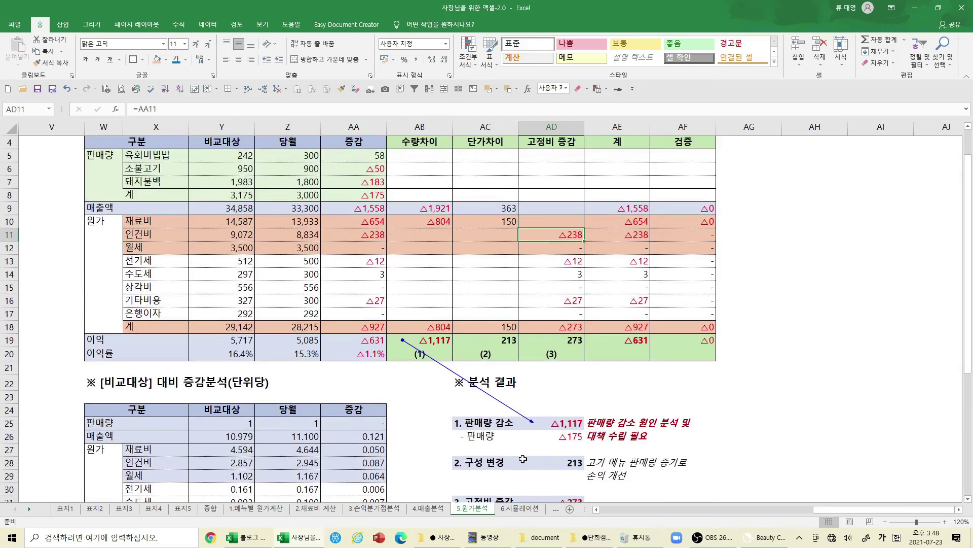
scroll(524, 459, "down", 2)
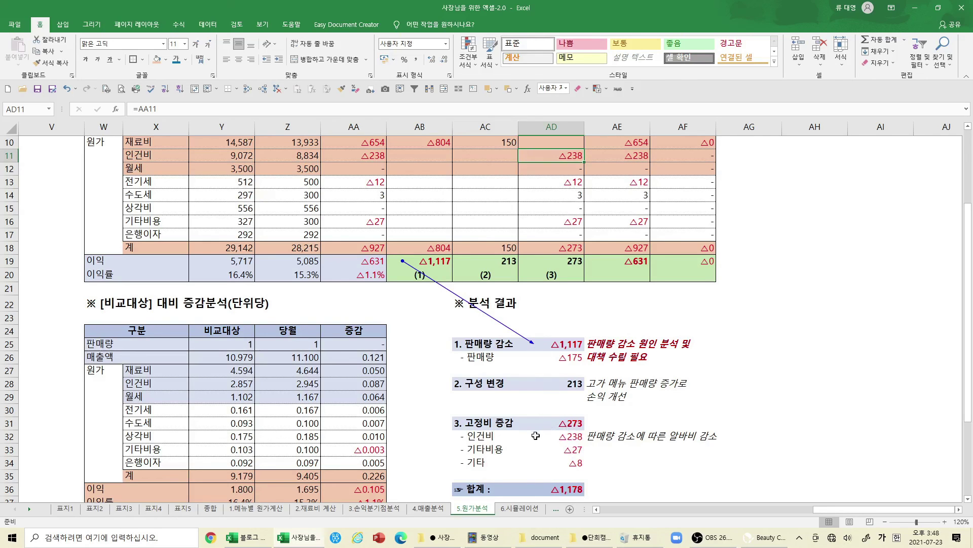
left_click_drag(507, 489, 557, 489)
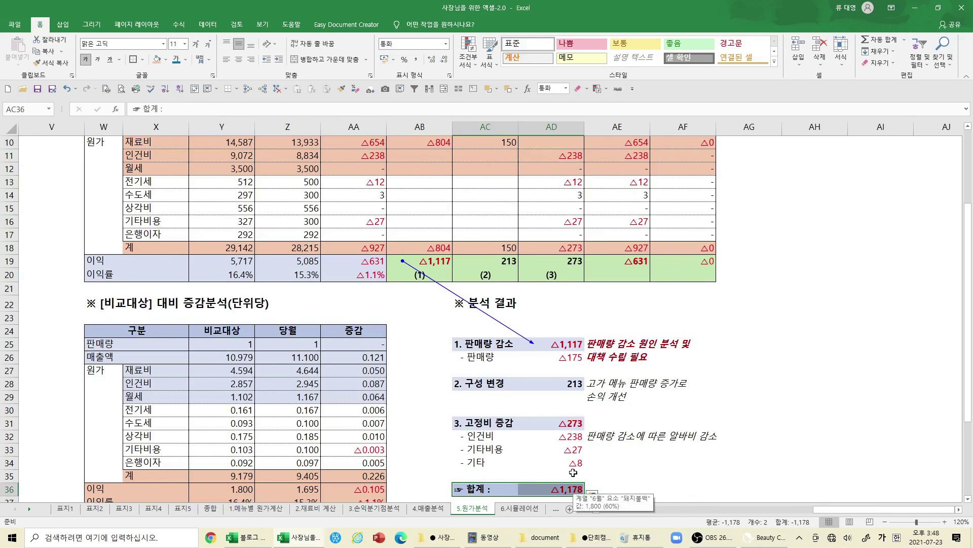
Set the sheet zoom to 100% and remove the precedent arrows.
left_click(885, 522)
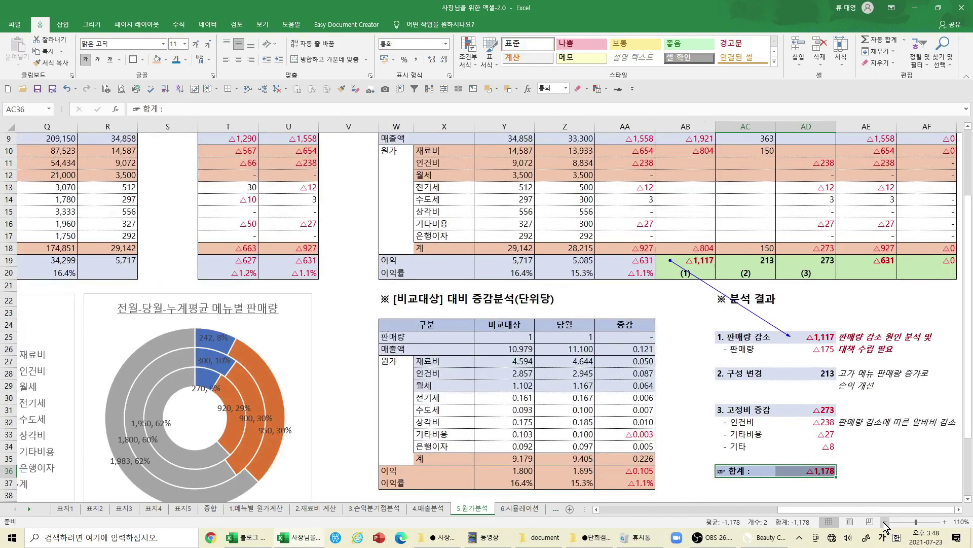
left_click(884, 522)
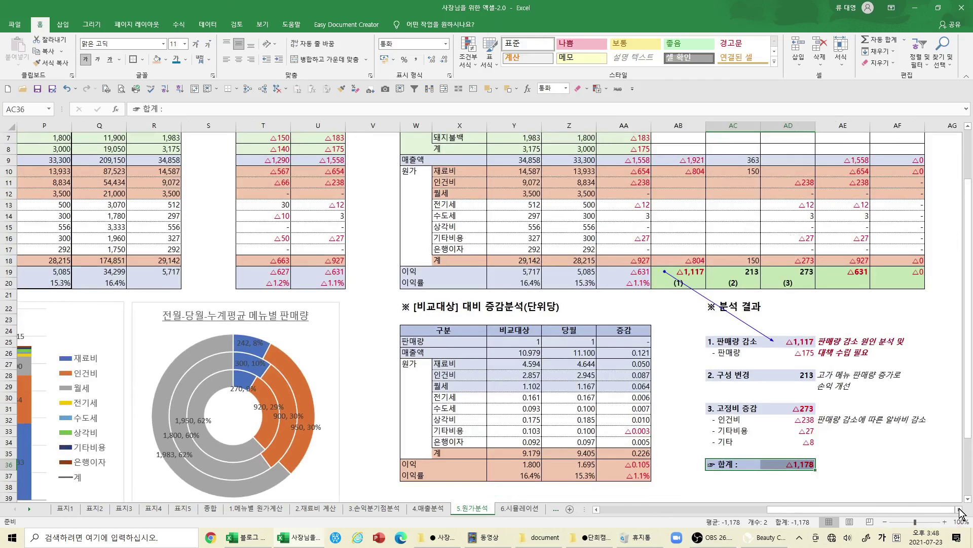
left_click(959, 509)
left_click(959, 509)
left_click(959, 509)
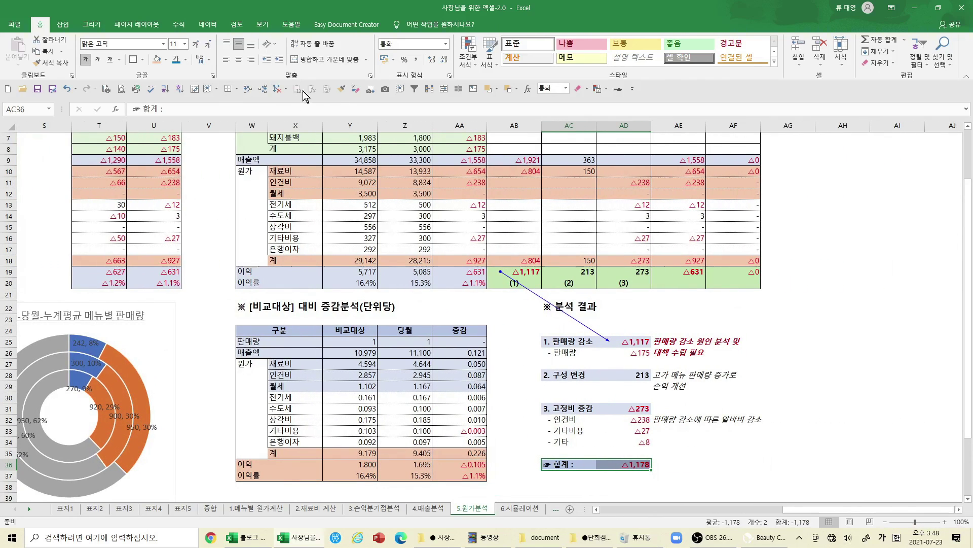
left_click(276, 90)
Zoom out to 90% and review the whole sheet, from 당월 원가/손익 현황 and the monthly cost trend to the 비교대상 variance analysis and 분석 결과.
scroll(319, 214, "up", 1)
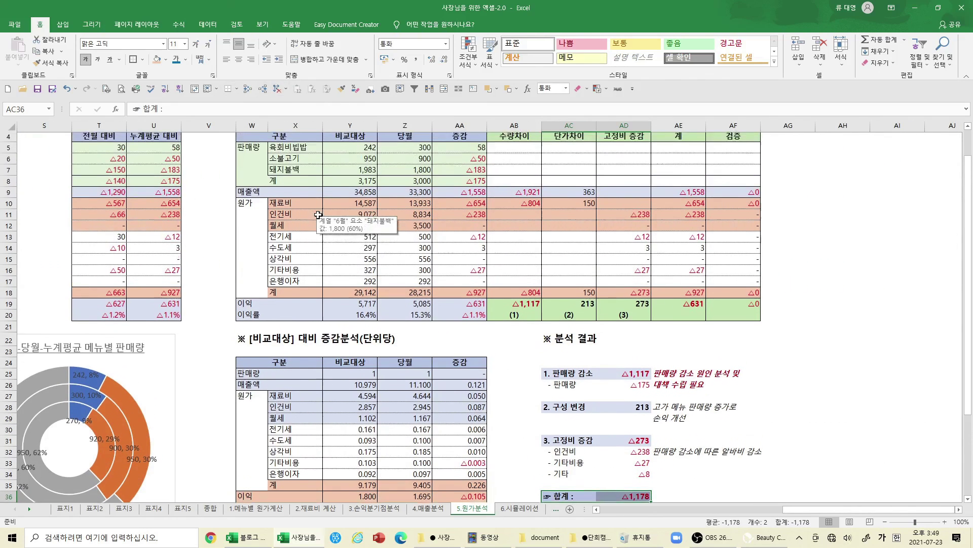
scroll(318, 215, "up", 1)
scroll(319, 217, "down", 1)
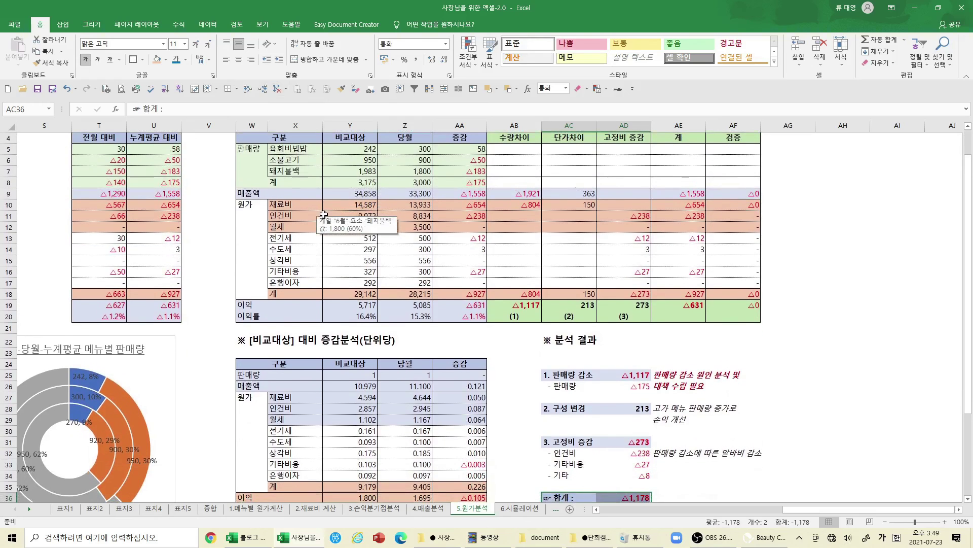
scroll(319, 217, "up", 1)
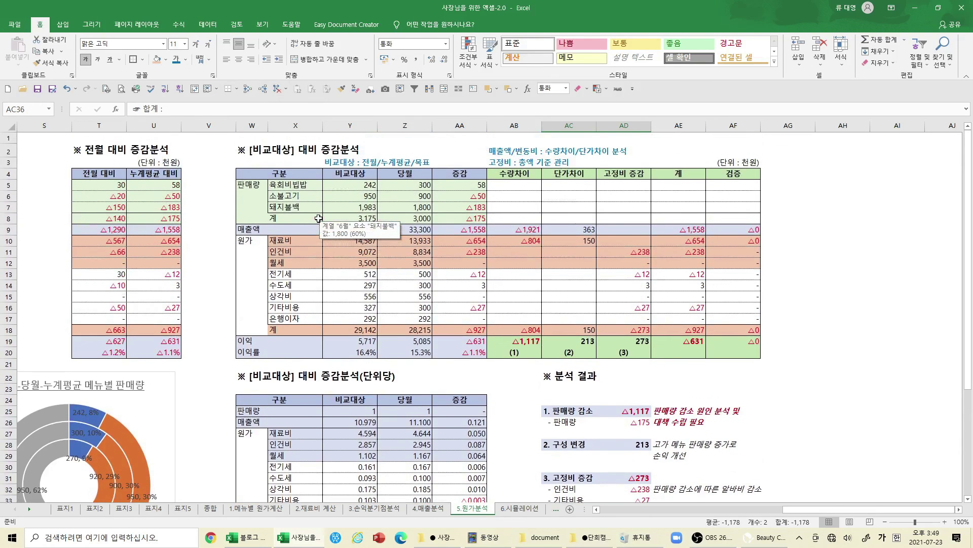
left_click(885, 522)
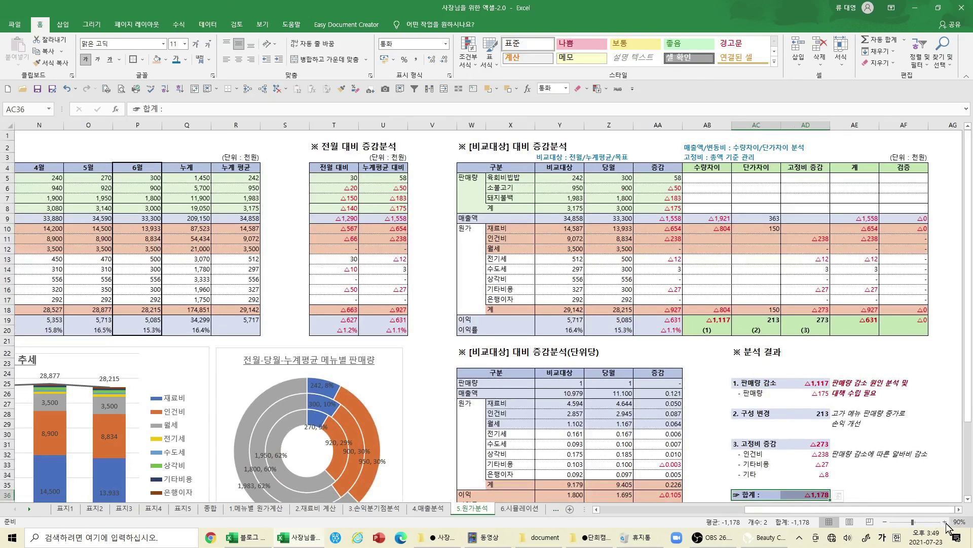
left_click(958, 510)
left_click(959, 510)
left_click(959, 510)
left_click(959, 509)
left_click(959, 510)
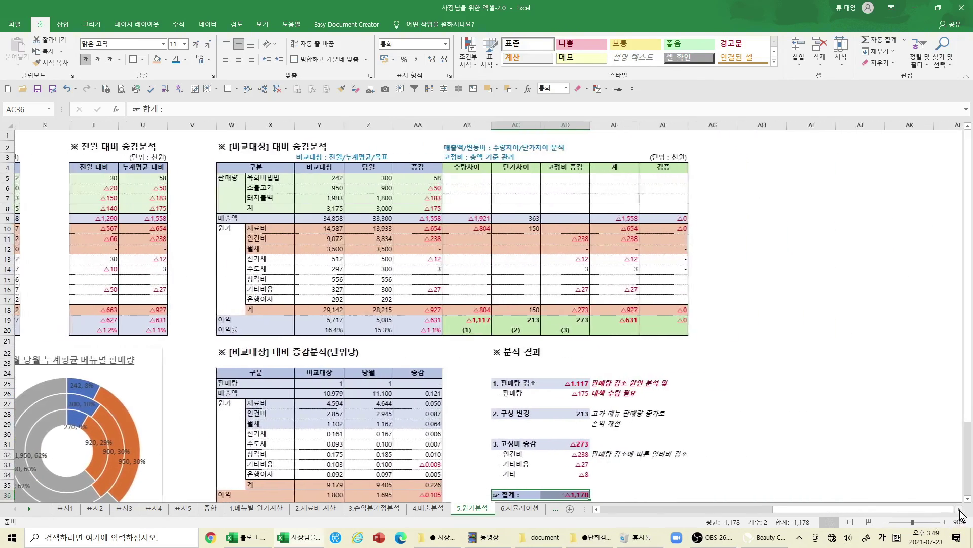
left_click(959, 510)
left_click(261, 299)
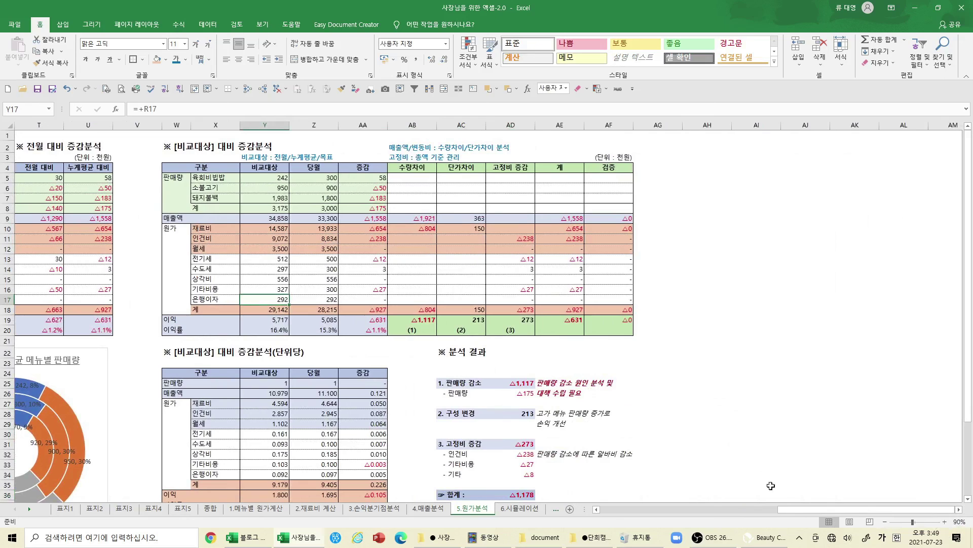
left_click_drag(796, 511, 580, 517)
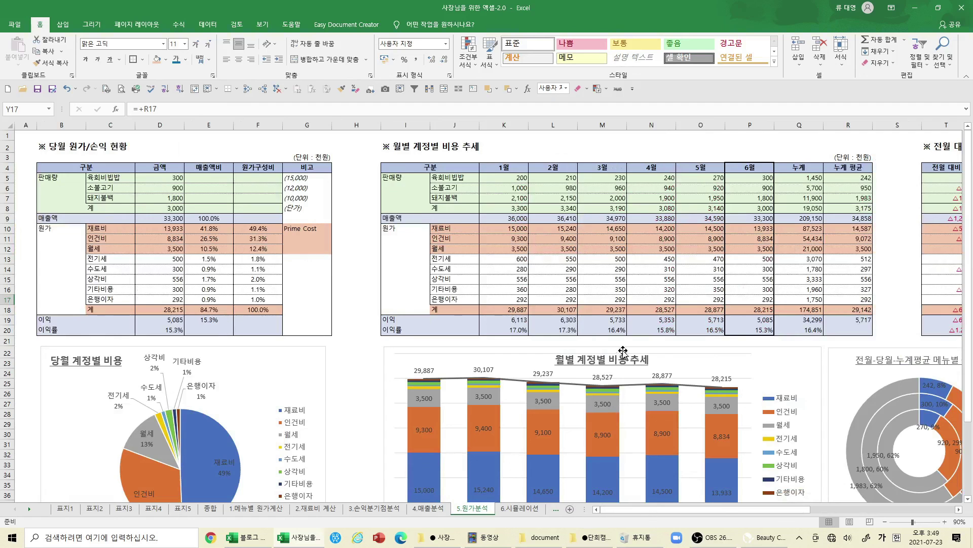
left_click_drag(792, 512, 941, 511)
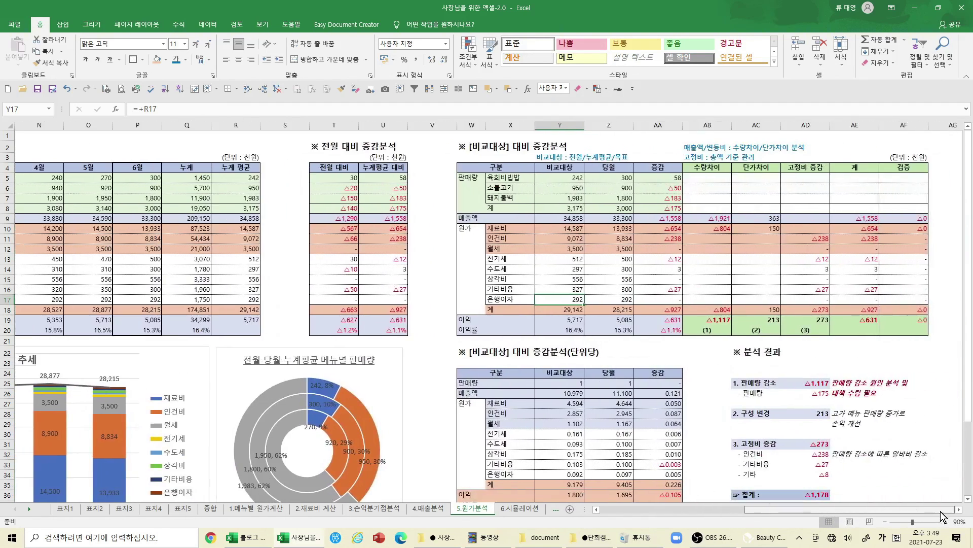